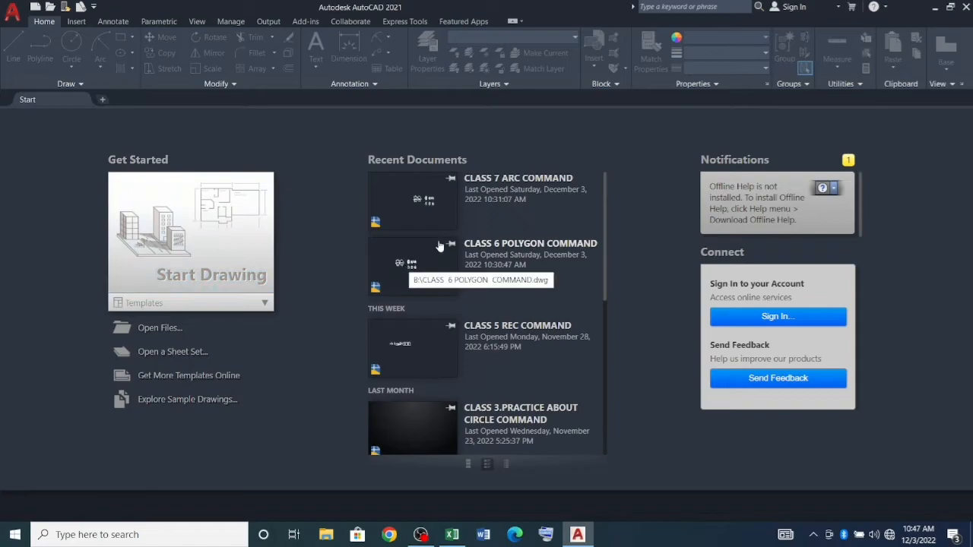
Step: Switch to Excel and copy the yellow row 41 heading "8TH. CLASS DISCUSSION (ELLIPSE) COMMAND" together with its number 8
{"action": "left_click", "coordinate": [451, 535]}
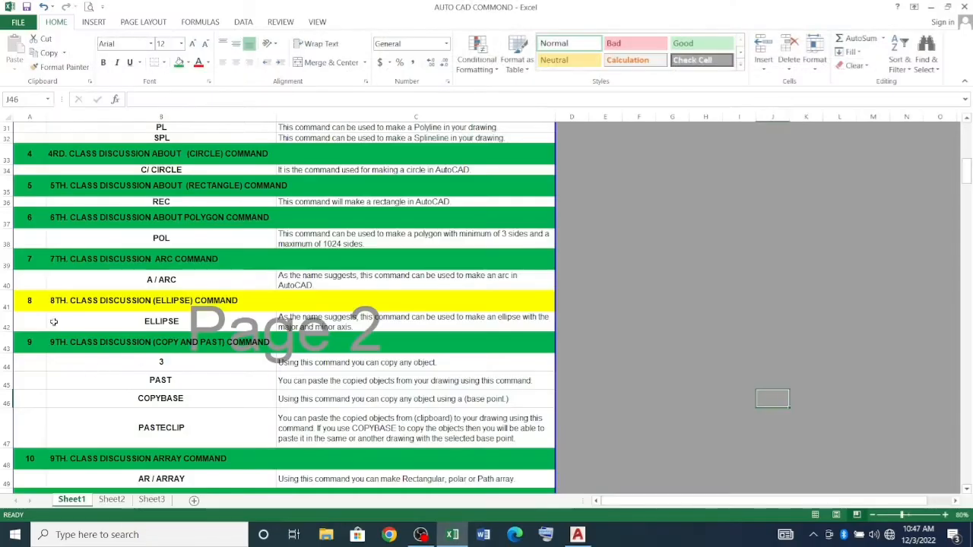
{"action": "left_click", "coordinate": [73, 302]}
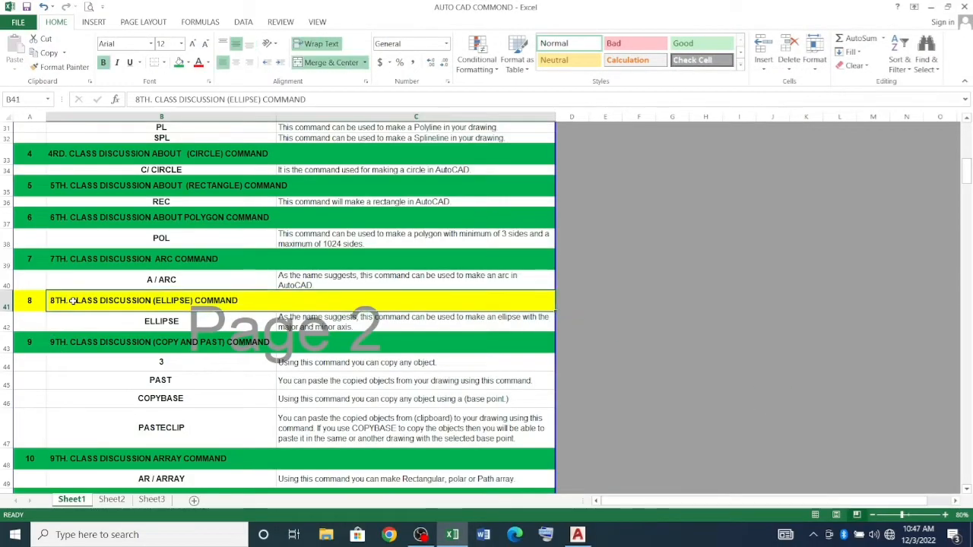
{"action": "left_click", "coordinate": [27, 299]}
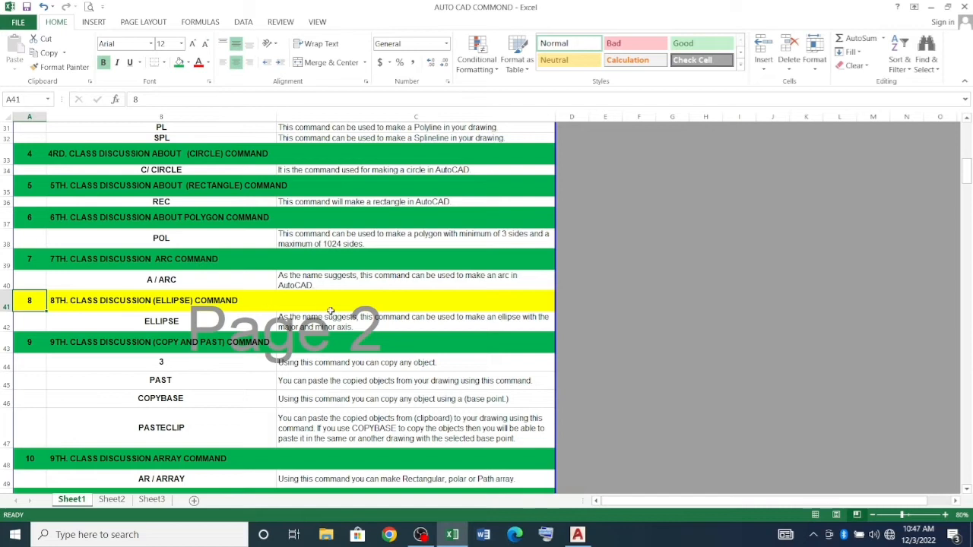
{"action": "left_click_drag", "start_coordinate": [43, 299], "coordinate": [343, 304]}
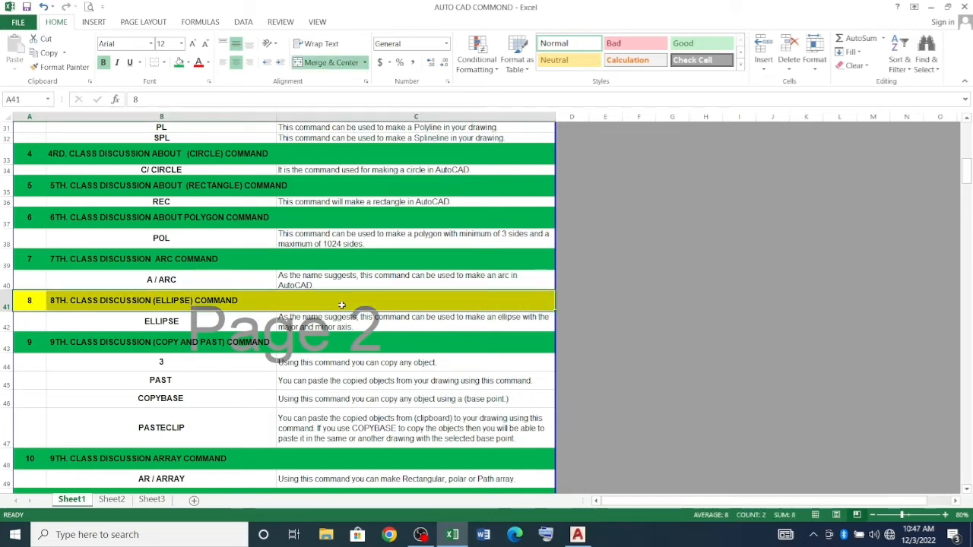
{"action": "key", "text": "ctrl+c"}
Step: Switch back to AutoCAD and open the recent drawing CLASS 7 ARC COMMAND
{"action": "left_click", "coordinate": [445, 536]}
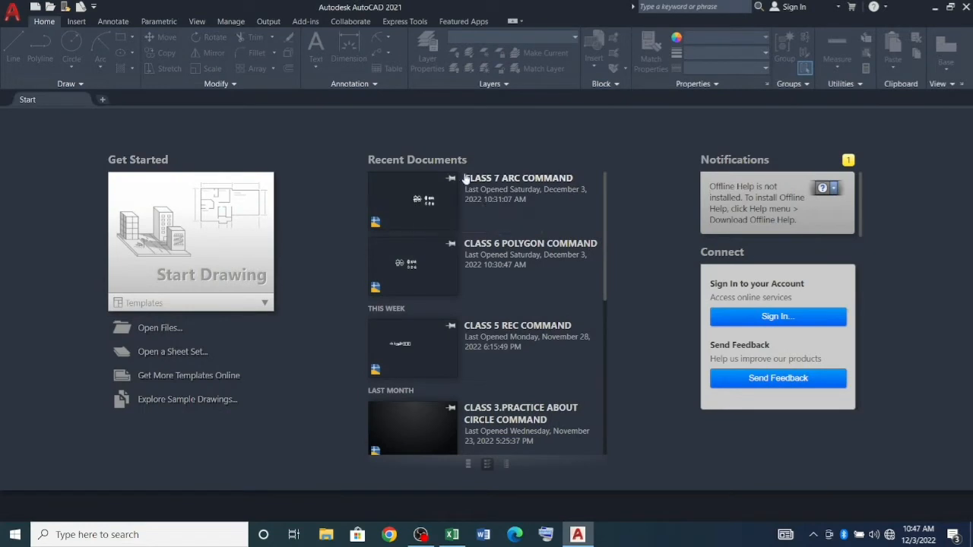
{"action": "left_click", "coordinate": [406, 216]}
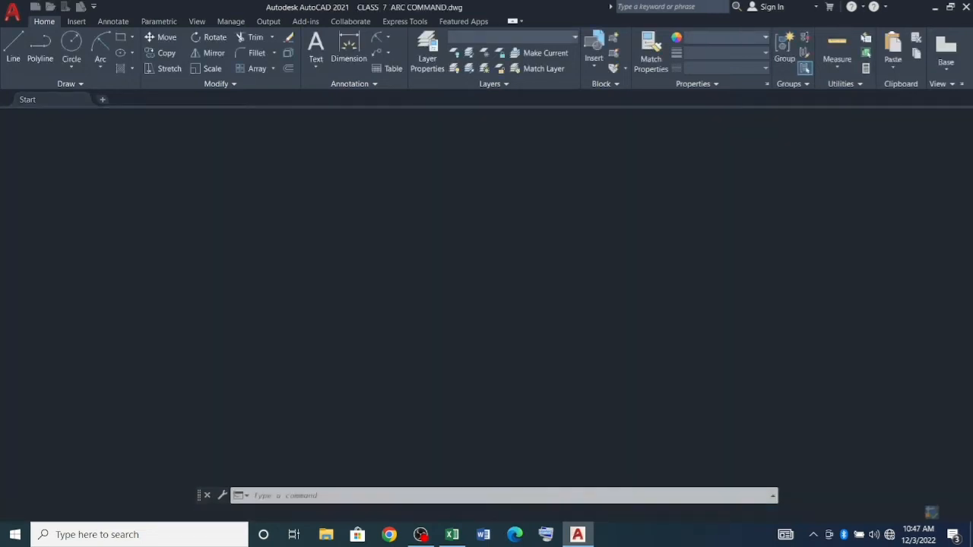
Step: Look over the existing arcs, lines and heading in the opened arc drawing
{"action": "scroll", "coordinate": [584, 376], "scroll_direction": "up", "scroll_amount": 10}
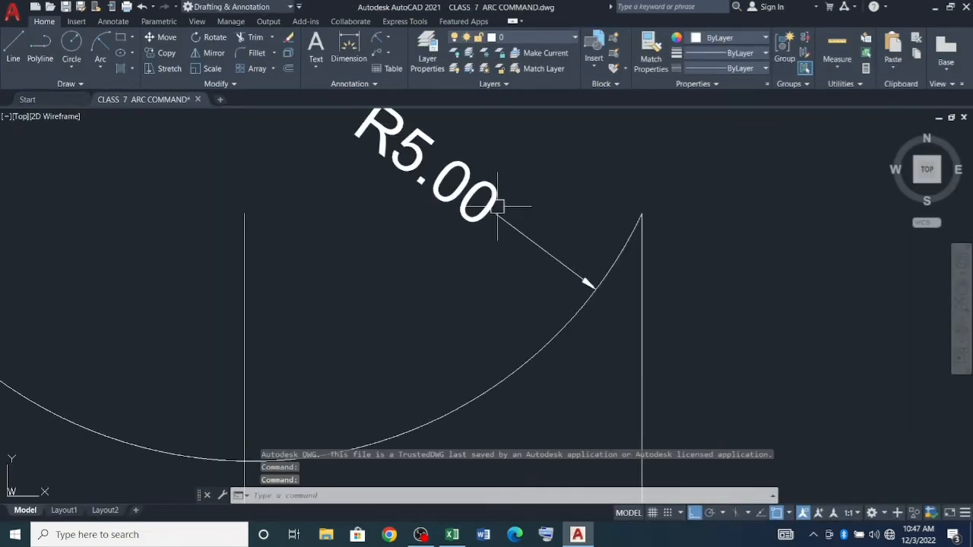
{"action": "scroll", "coordinate": [445, 228], "scroll_direction": "down", "scroll_amount": 6}
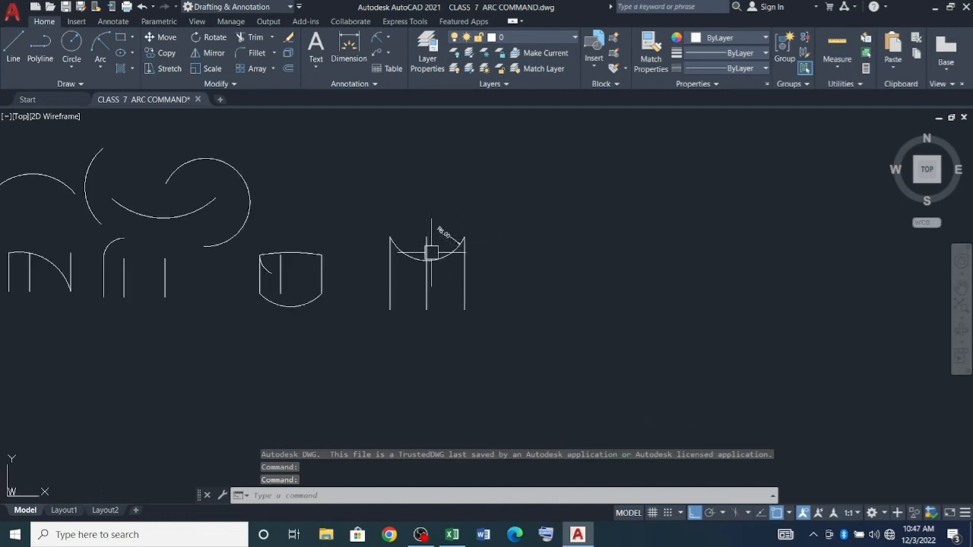
{"action": "scroll", "coordinate": [511, 335], "scroll_direction": "up", "scroll_amount": 2}
{"action": "middle_click_drag", "start_coordinate": [280, 326], "coordinate": [398, 347]}
{"action": "scroll", "coordinate": [398, 347], "scroll_direction": "up", "scroll_amount": 2}
{"action": "scroll", "coordinate": [351, 280], "scroll_direction": "down", "scroll_amount": 4}
{"action": "key", "text": "Escape"}
{"action": "key", "text": "Escape"}
{"action": "key", "text": "Escape"}
{"action": "scroll", "coordinate": [408, 289], "scroll_direction": "up", "scroll_amount": 4}
{"action": "scroll", "coordinate": [408, 289], "scroll_direction": "down", "scroll_amount": 4}
{"action": "scroll", "coordinate": [395, 289], "scroll_direction": "up", "scroll_amount": 2}
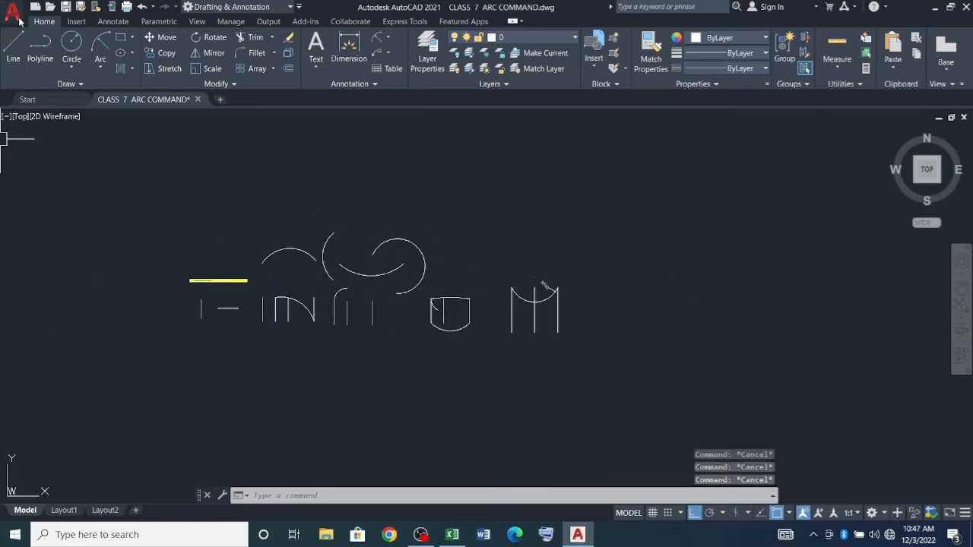
{"action": "left_click", "coordinate": [685, 271]}
{"action": "key", "text": "Escape"}
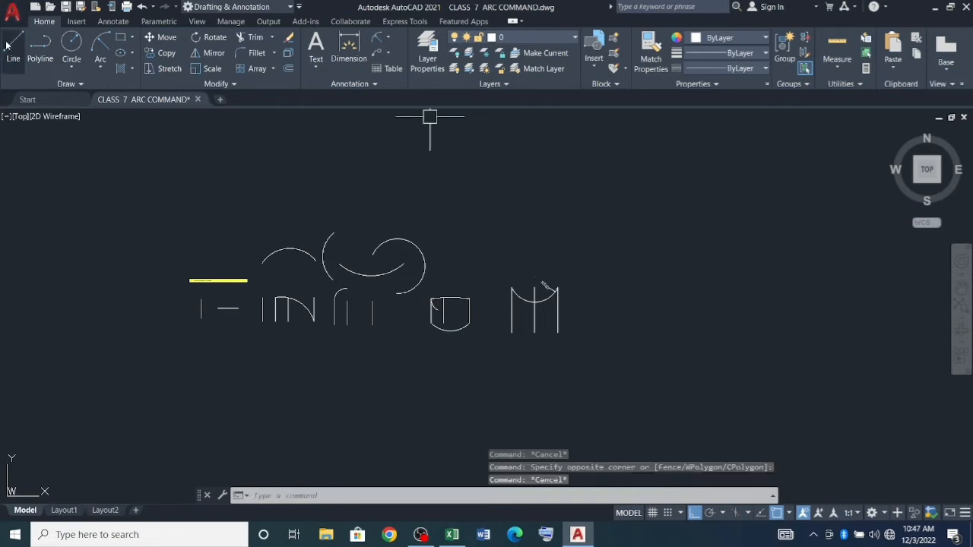
Step: Save the drawing under the new name "CLASS 8 ELEP.COMMAND" on drive B
{"action": "left_click", "coordinate": [12, 13]}
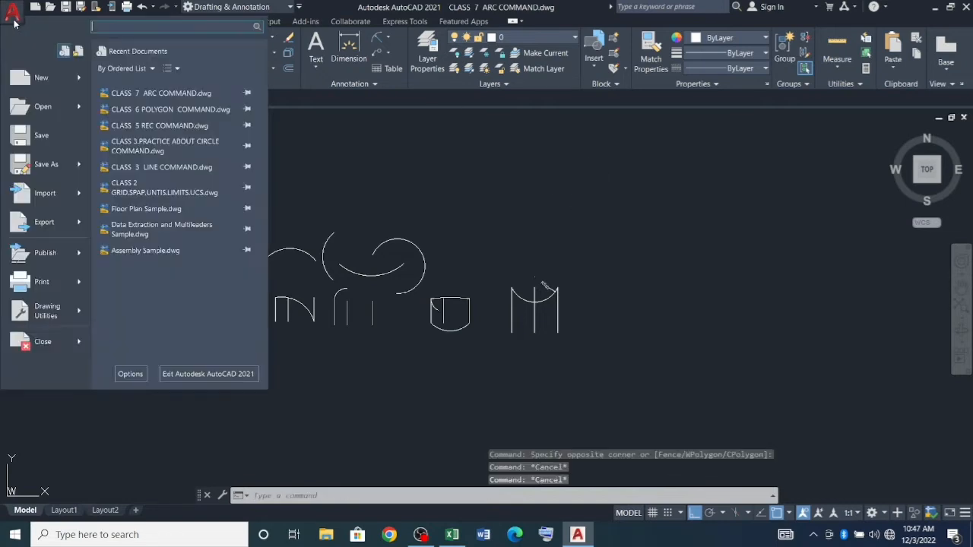
{"action": "left_click", "coordinate": [46, 169]}
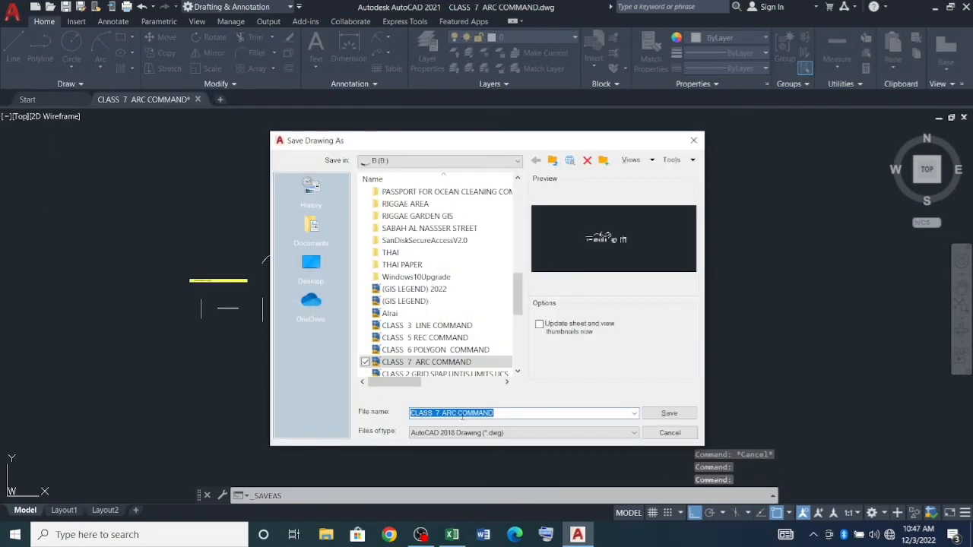
{"action": "left_click", "coordinate": [439, 412]}
{"action": "type", "text": "B"}
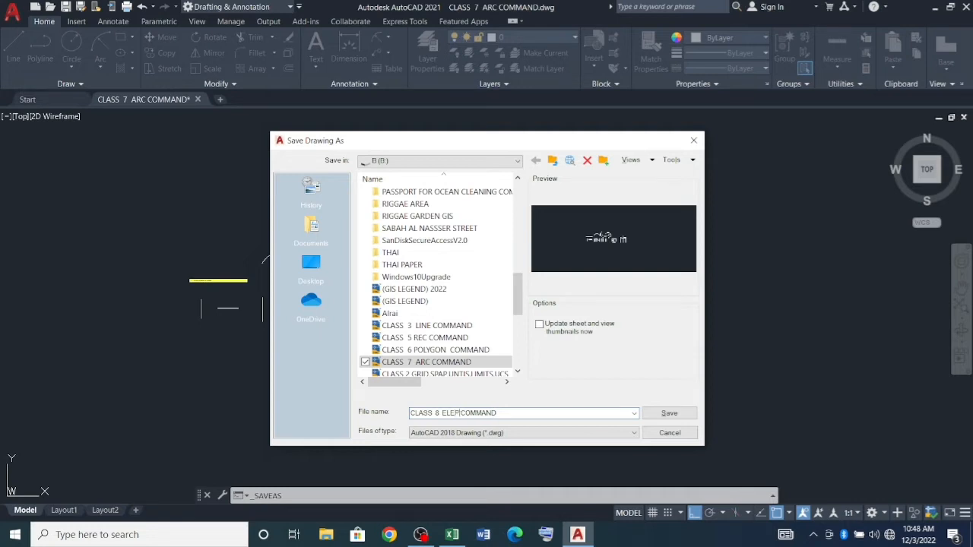
{"action": "key", "text": "Return"}
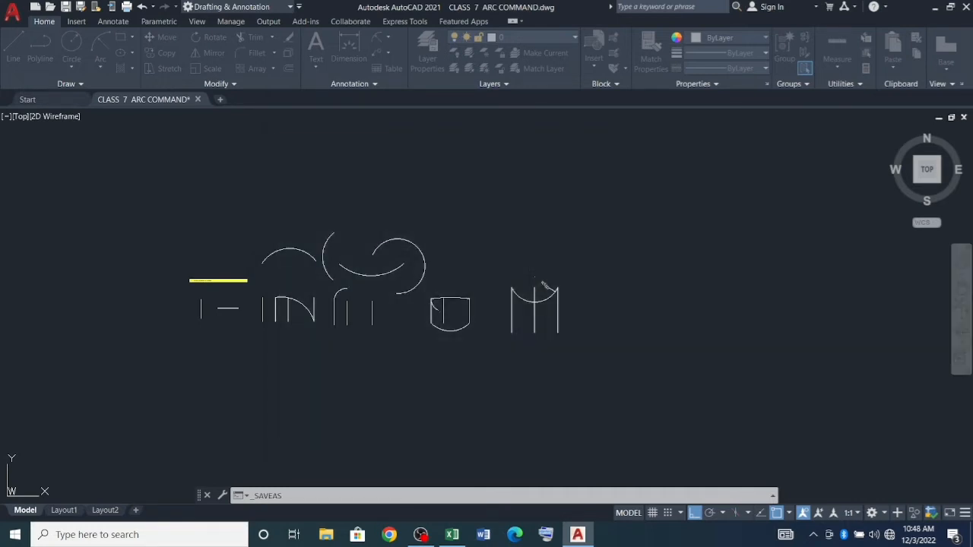
Step: Erase all the old arcs, lines, the radius dimension and the yellow heading from the drawing
{"action": "left_click", "coordinate": [635, 351]}
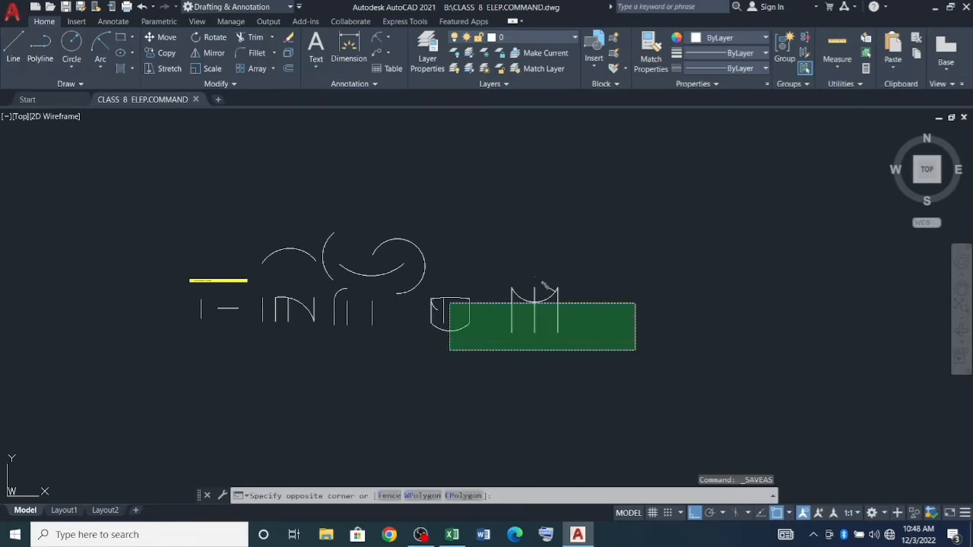
{"action": "left_click", "coordinate": [244, 210]}
{"action": "type", "text": "e"}
{"action": "key", "text": "Return"}
{"action": "left_click", "coordinate": [378, 335]}
{"action": "left_click", "coordinate": [152, 224]}
{"action": "key", "text": "Return"}
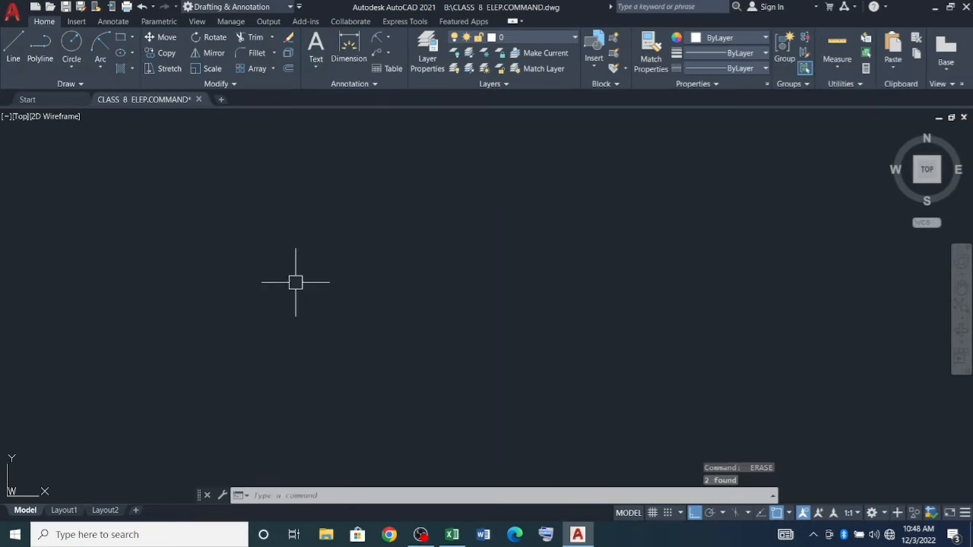
Step: Paste the copied ellipse heading into the empty drawing and accept the OLE text size of Arial, 10 points, height 0.14
{"action": "key", "text": "ctrl+v"}
{"action": "left_click", "coordinate": [287, 292]}
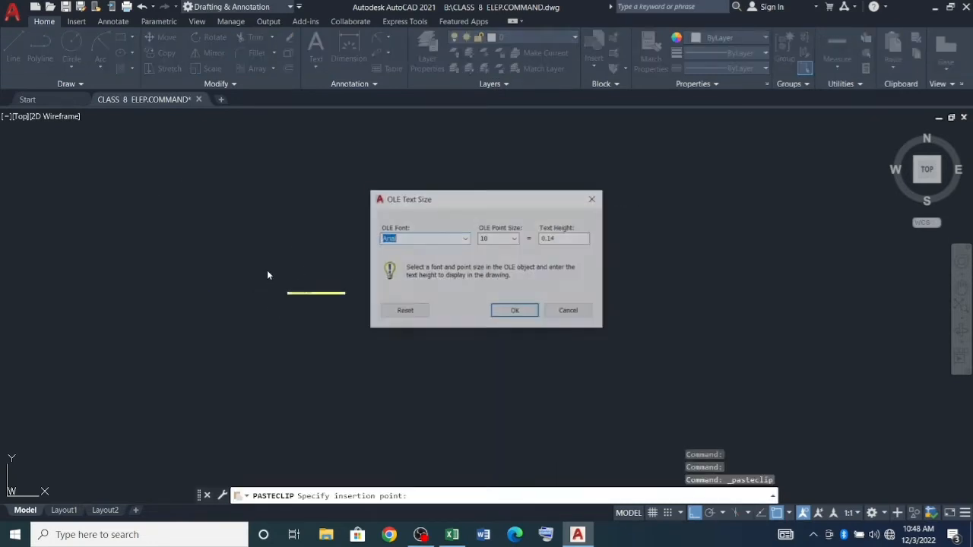
{"action": "left_click", "coordinate": [516, 311]}
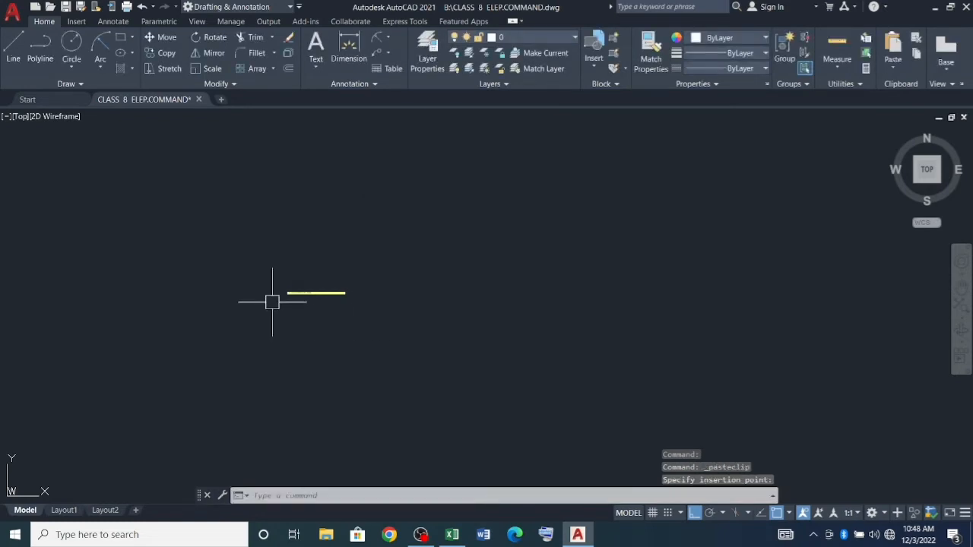
Step: Examine the pasted yellow heading up close to check that its text is legible
{"action": "scroll", "coordinate": [304, 298], "scroll_direction": "up", "scroll_amount": 8}
{"action": "key", "text": "Escape"}
{"action": "key", "text": "Escape"}
{"action": "key", "text": "Escape"}
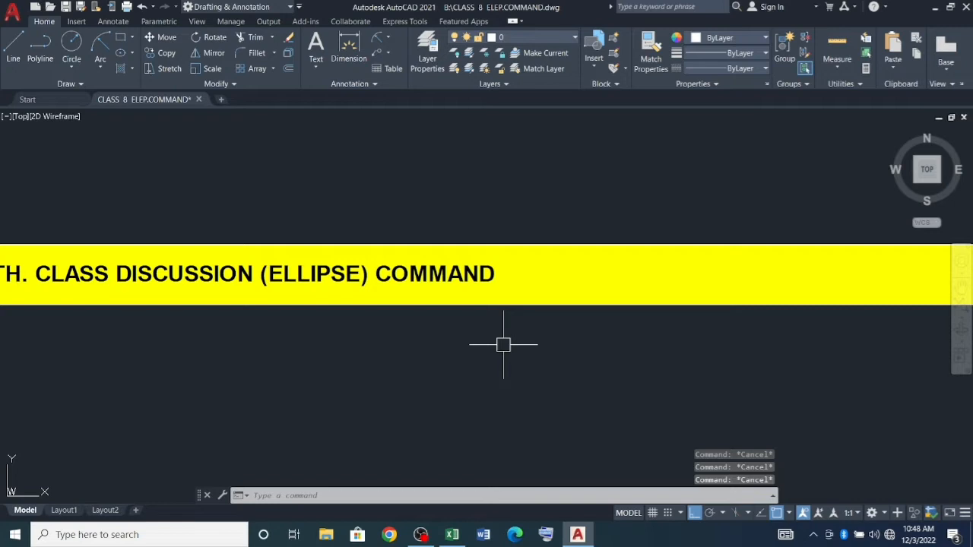
{"action": "scroll", "coordinate": [441, 232], "scroll_direction": "down", "scroll_amount": 2}
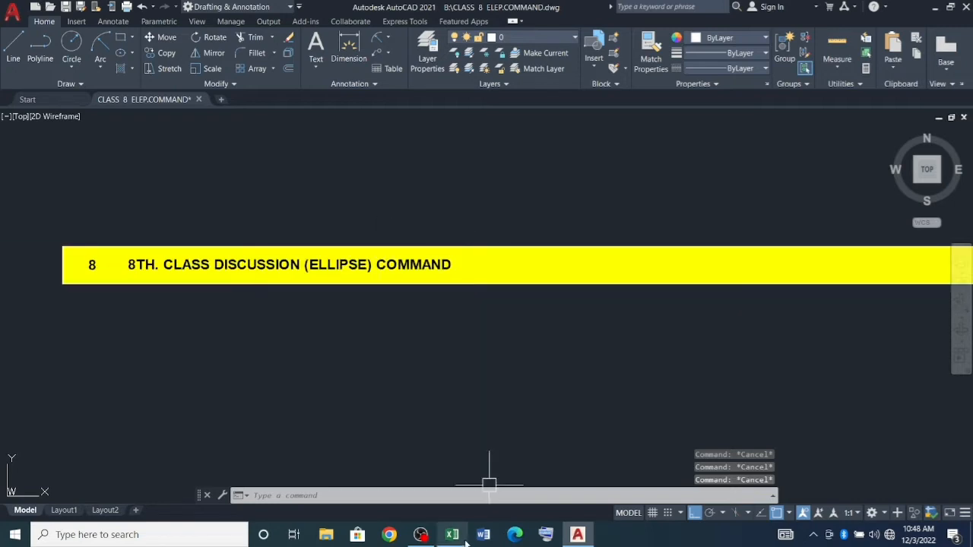
{"action": "scroll", "coordinate": [388, 259], "scroll_direction": "down", "scroll_amount": 6}
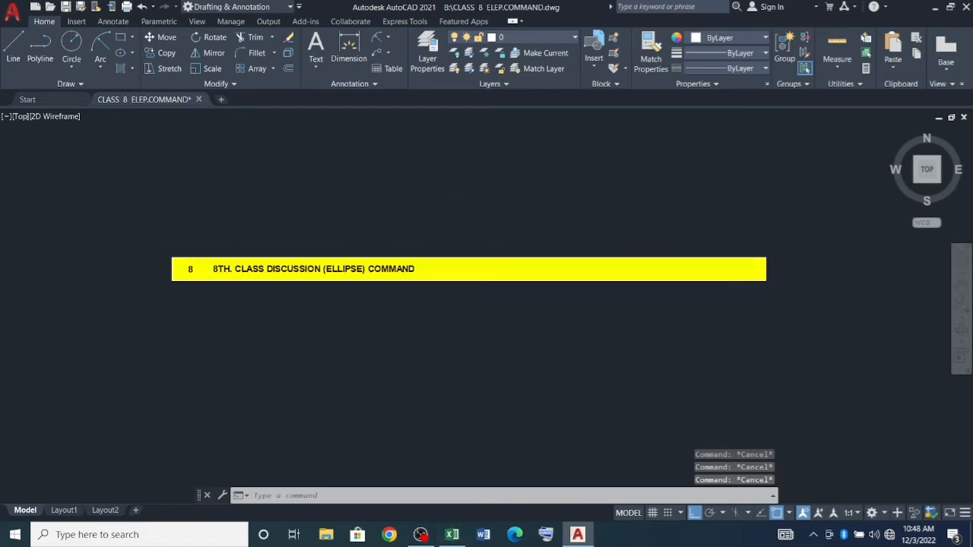
{"action": "scroll", "coordinate": [410, 296], "scroll_direction": "up", "scroll_amount": 1}
{"action": "scroll", "coordinate": [394, 230], "scroll_direction": "down", "scroll_amount": 2}
{"action": "scroll", "coordinate": [411, 281], "scroll_direction": "up", "scroll_amount": 2}
{"action": "left_click", "coordinate": [692, 392]}
{"action": "left_click", "coordinate": [656, 370]}
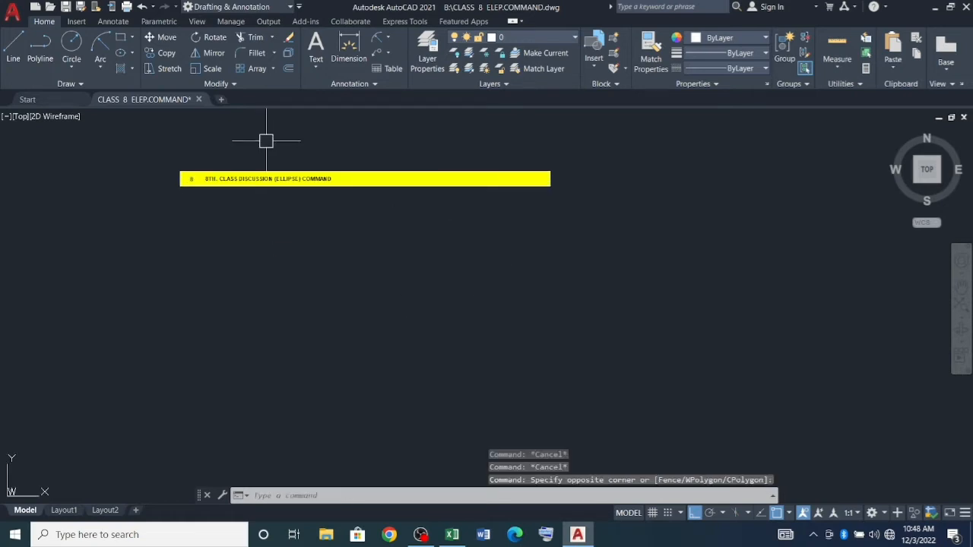
{"action": "scroll", "coordinate": [266, 142], "scroll_direction": "up", "scroll_amount": 3}
{"action": "scroll", "coordinate": [370, 249], "scroll_direction": "down", "scroll_amount": 2}
{"action": "key", "text": "Escape"}
{"action": "key", "text": "Escape"}
{"action": "scroll", "coordinate": [372, 250], "scroll_direction": "down", "scroll_amount": 2}
{"action": "scroll", "coordinate": [465, 288], "scroll_direction": "up", "scroll_amount": 1}
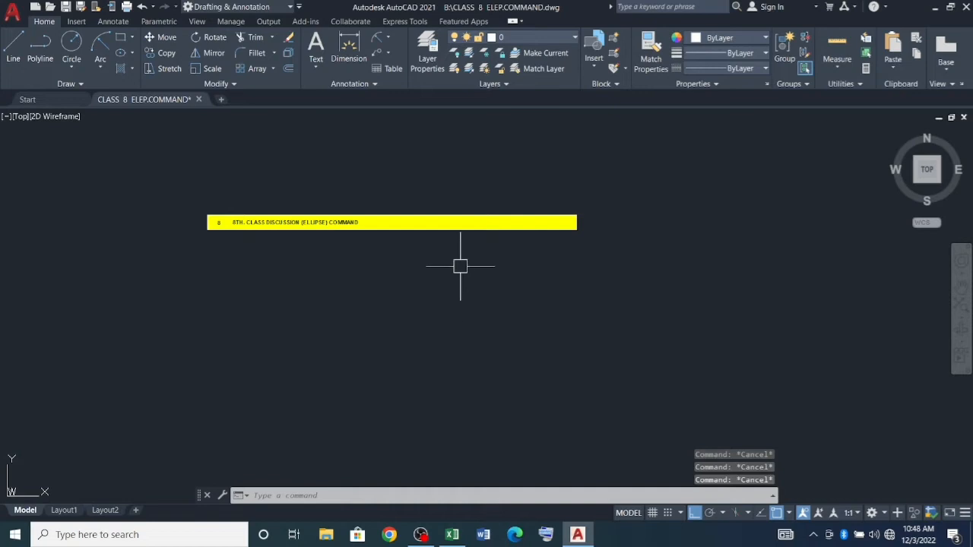
{"action": "scroll", "coordinate": [436, 277], "scroll_direction": "down", "scroll_amount": 2}
{"action": "scroll", "coordinate": [420, 232], "scroll_direction": "up", "scroll_amount": 2}
{"action": "scroll", "coordinate": [226, 301], "scroll_direction": "down", "scroll_amount": 3}
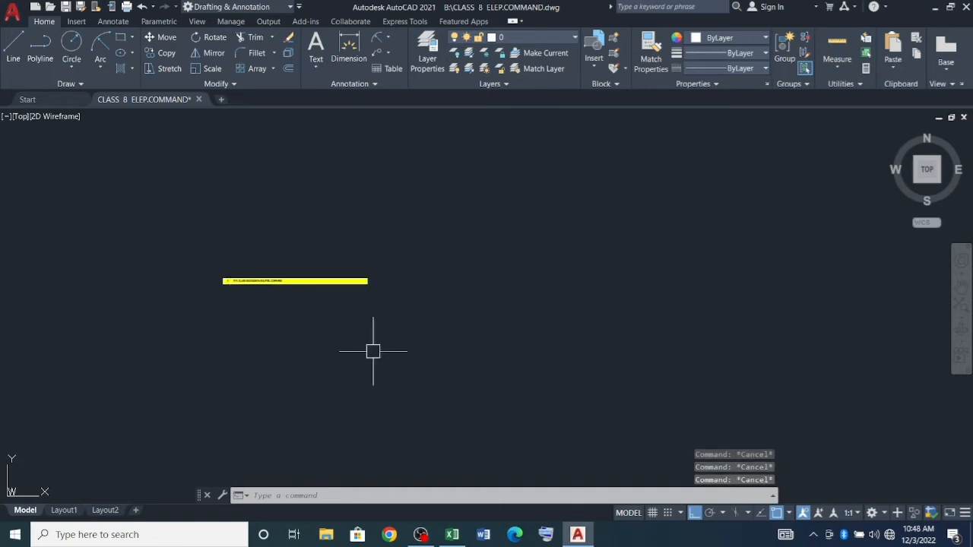
{"action": "scroll", "coordinate": [365, 304], "scroll_direction": "up", "scroll_amount": 1}
{"action": "scroll", "coordinate": [327, 273], "scroll_direction": "down", "scroll_amount": 1}
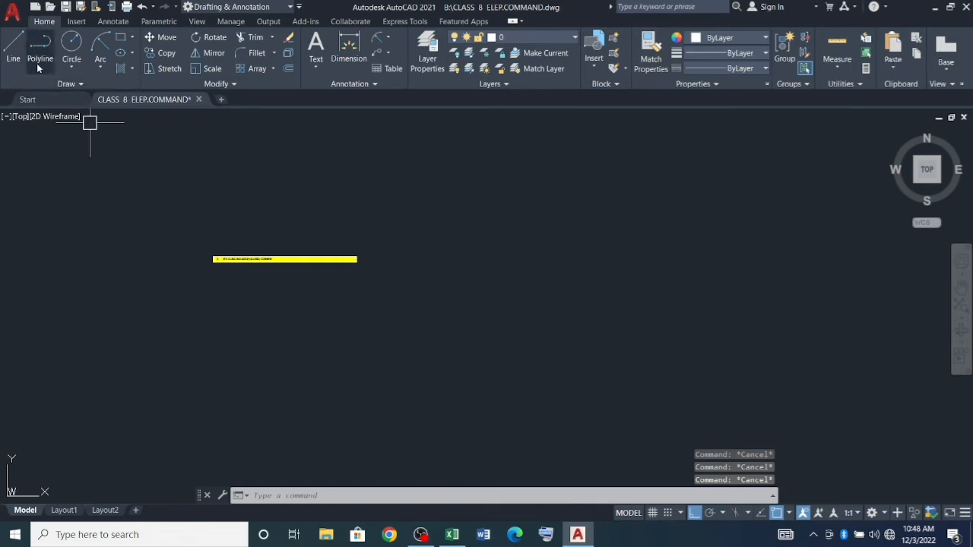
Step: Review the available ellipse methods: Center, Axis End and Elliptical Arc
{"action": "left_click", "coordinate": [133, 55]}
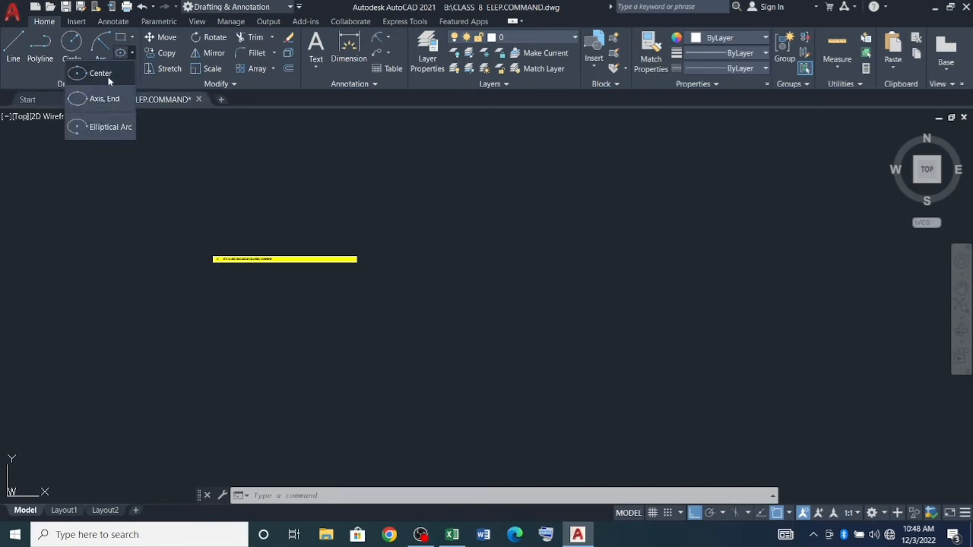
{"action": "left_click", "coordinate": [320, 175]}
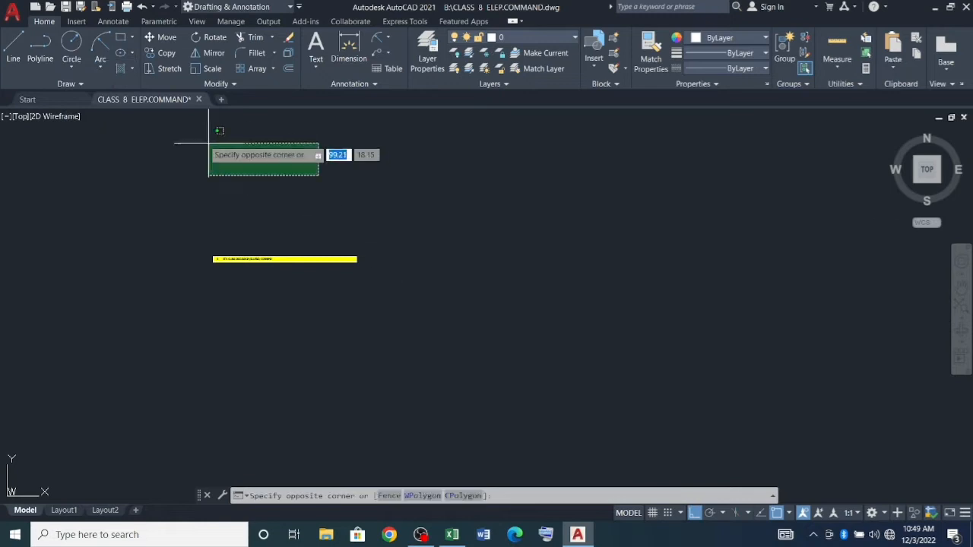
{"action": "left_click", "coordinate": [132, 54]}
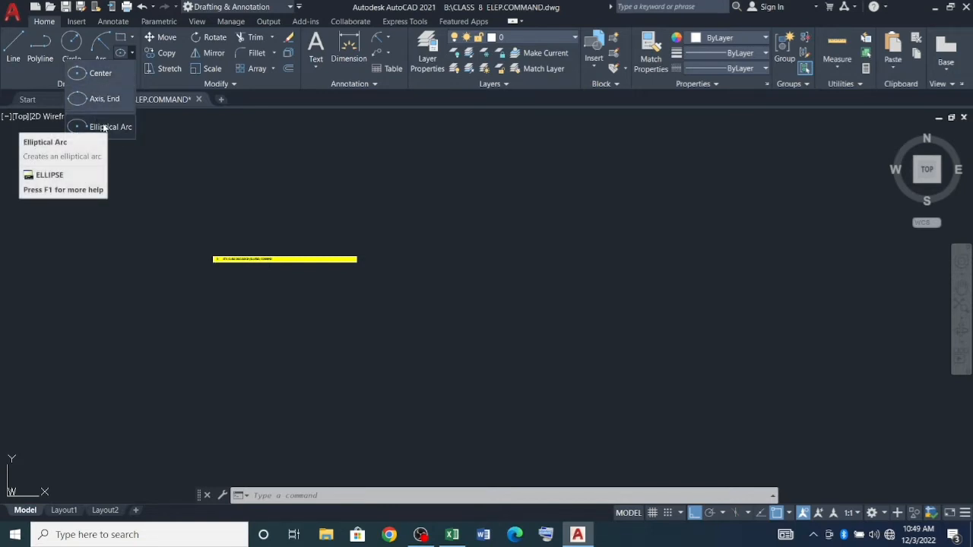
{"action": "left_click", "coordinate": [513, 213]}
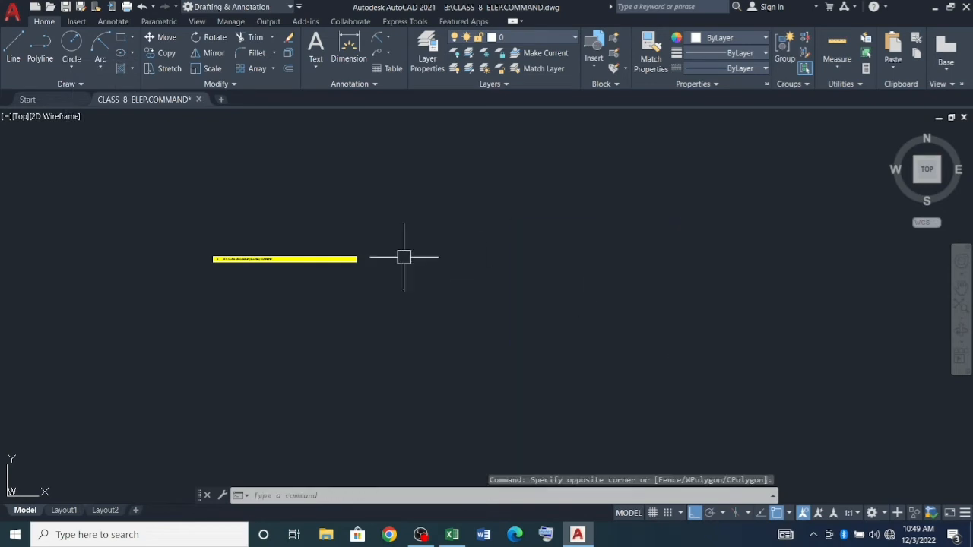
{"action": "scroll", "coordinate": [152, 236], "scroll_direction": "down", "scroll_amount": 4}
{"action": "key", "text": "Escape"}
{"action": "key", "text": "Escape"}
{"action": "key", "text": "Escape"}
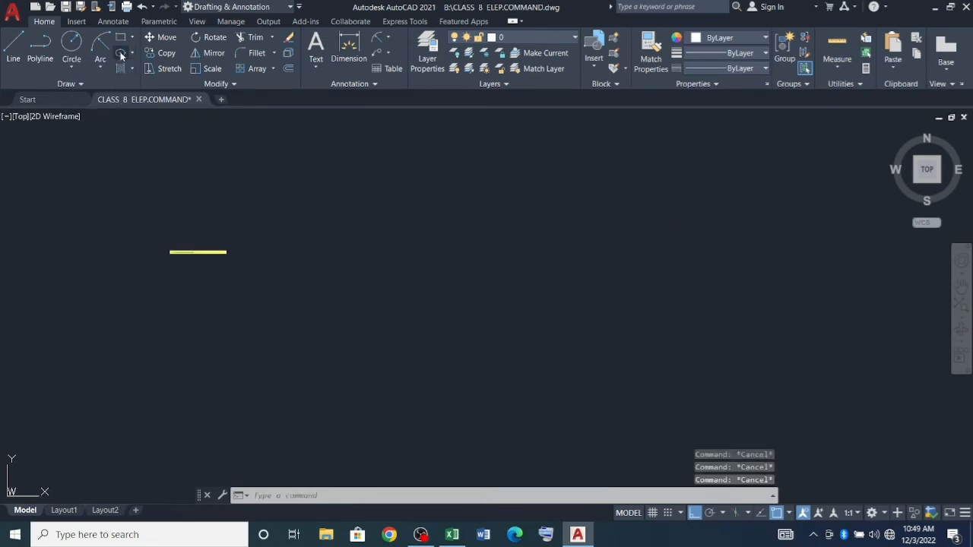
{"action": "left_click", "coordinate": [121, 54]}
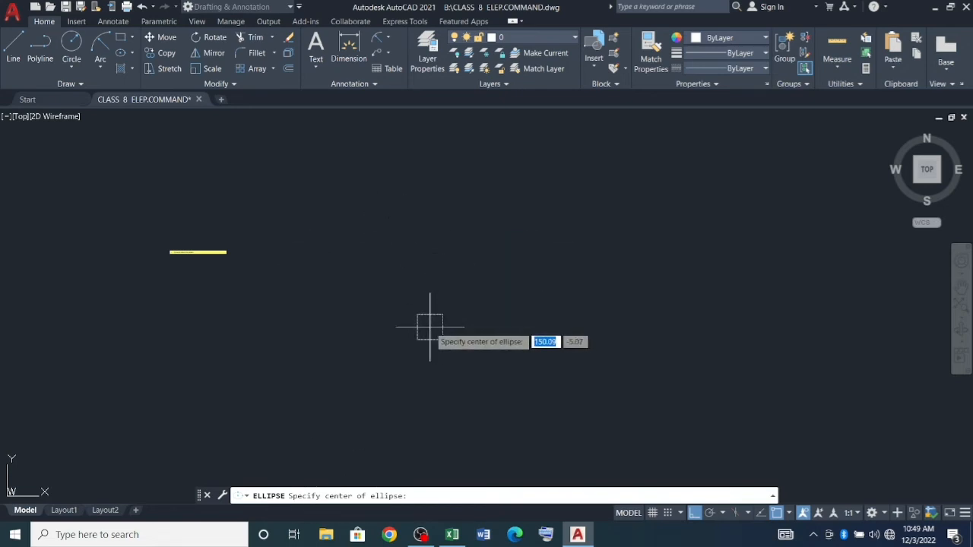
{"action": "key", "text": "Escape"}
{"action": "key", "text": "Escape"}
{"action": "key", "text": "Escape"}
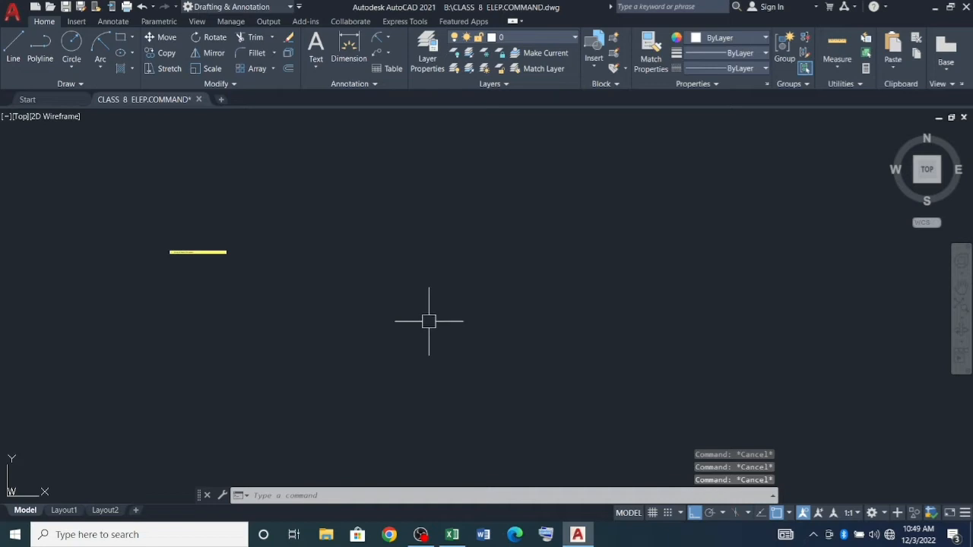
Step: Draw a vertical line in the empty space to the right of the yellow heading
{"action": "type", "text": "l"}
{"action": "key", "text": "Return"}
{"action": "left_click", "coordinate": [394, 277]}
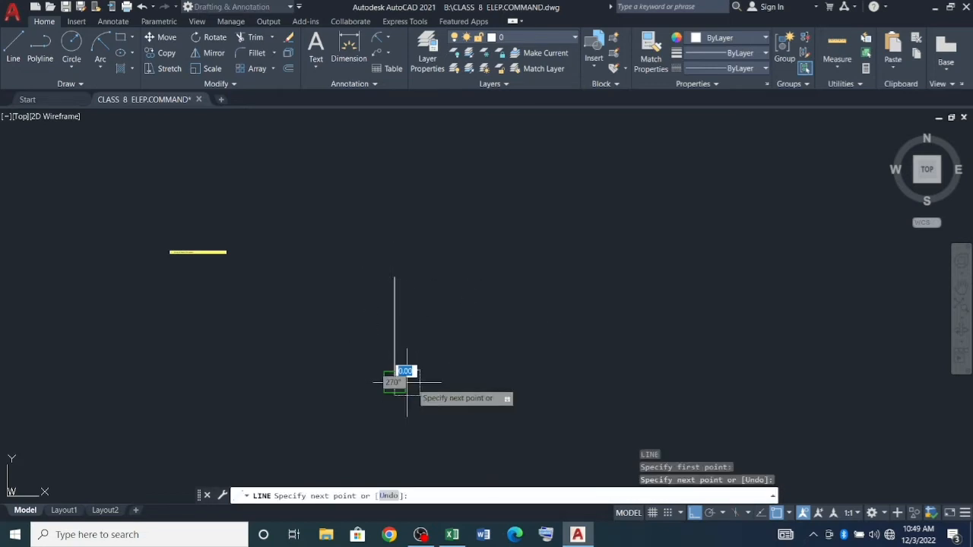
{"action": "left_click", "coordinate": [393, 379]}
{"action": "key", "text": "Escape"}
{"action": "key", "text": "Escape"}
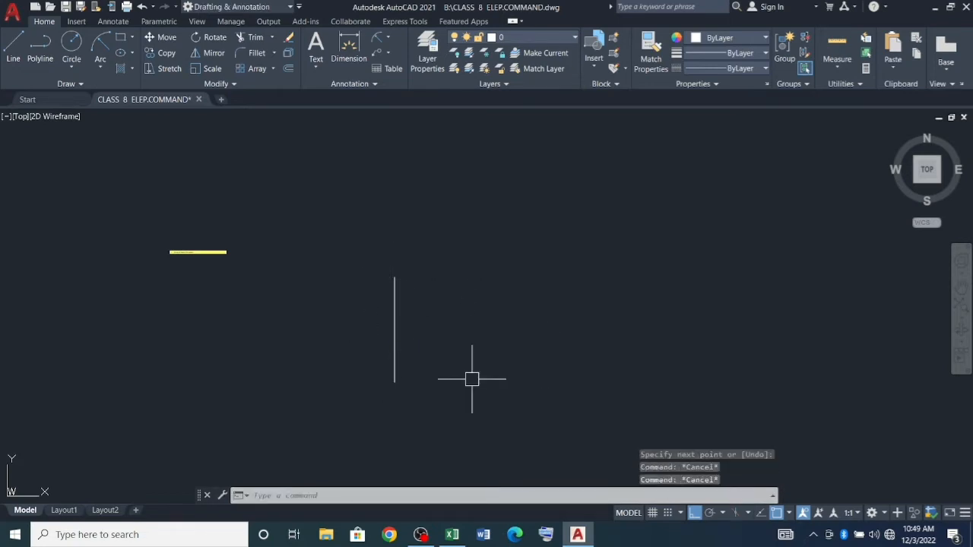
Step: Offset the vertical line by 2 to its right
{"action": "type", "text": "o"}
{"action": "key", "text": "Return"}
{"action": "type", "text": "2"}
{"action": "key", "text": "Return"}
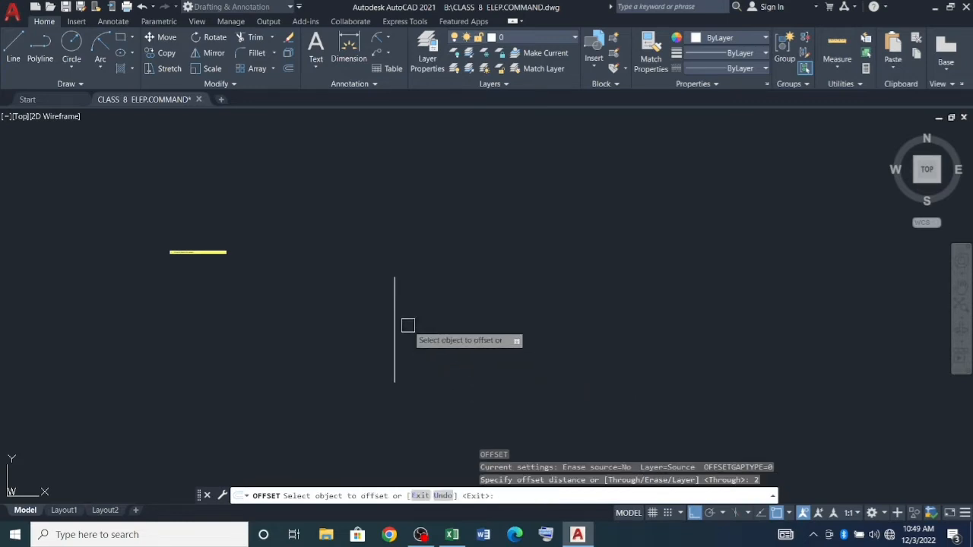
{"action": "left_click", "coordinate": [397, 326]}
{"action": "left_click", "coordinate": [456, 327]}
{"action": "scroll", "coordinate": [427, 320], "scroll_direction": "up", "scroll_amount": 2}
{"action": "key", "text": "Escape"}
{"action": "key", "text": "Escape"}
{"action": "key", "text": "Escape"}
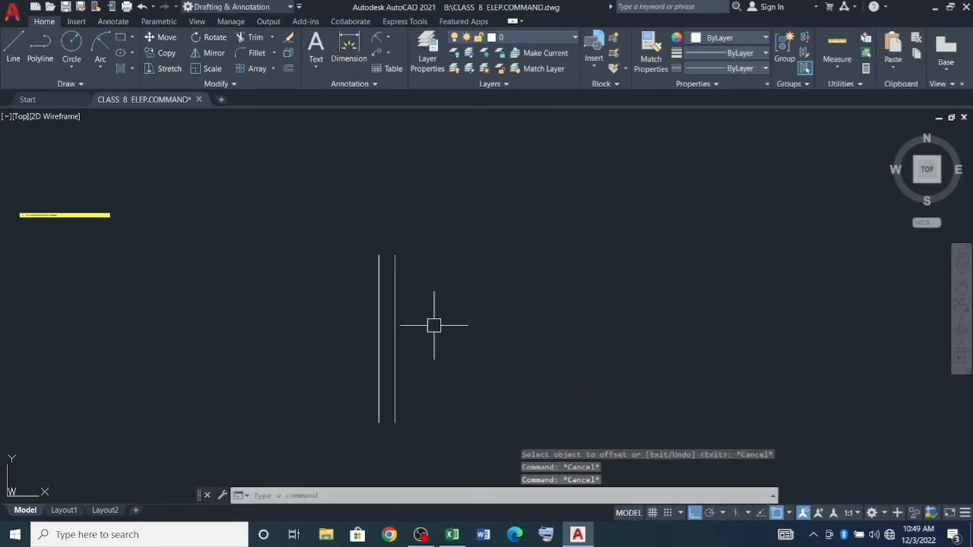
{"action": "key", "text": "Return"}
{"action": "type", "text": "5"}
{"action": "key", "text": "Return"}
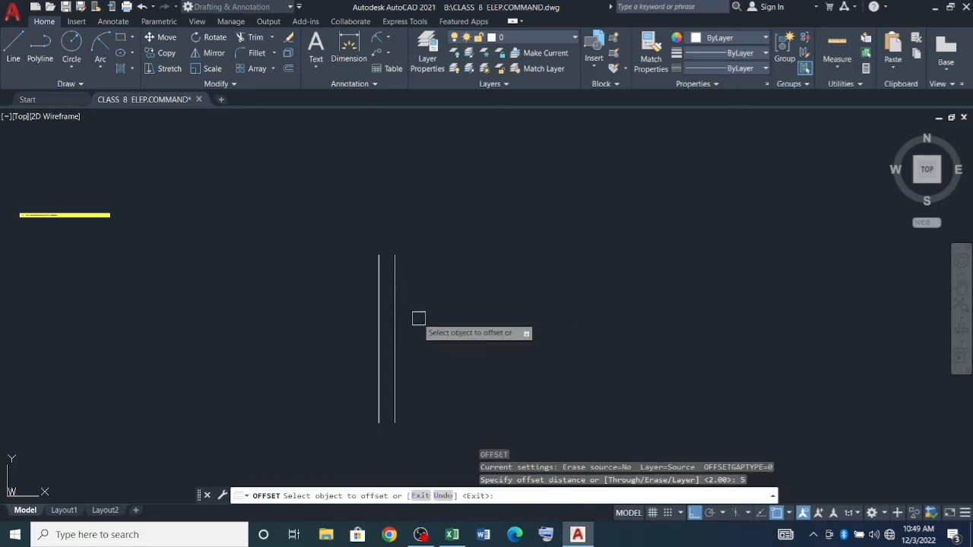
{"action": "left_click", "coordinate": [395, 308]}
{"action": "key", "text": "Escape"}
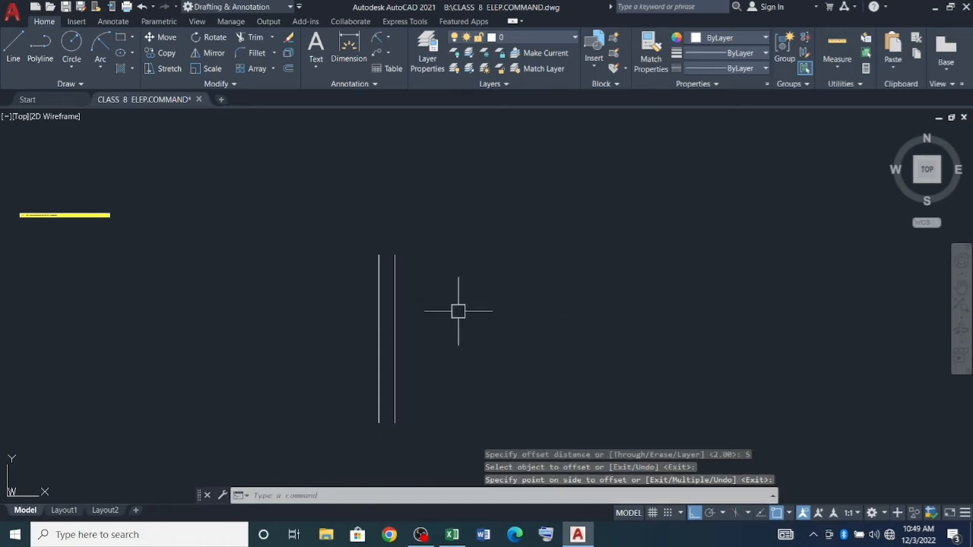
{"action": "key", "text": "Return"}
{"action": "key", "text": "Escape"}
{"action": "key", "text": "Escape"}
Step: Offset the right vertical line by 5 to the right, and offset that copy another 5 to the right
{"action": "key", "text": "Return"}
{"action": "type", "text": "5"}
{"action": "key", "text": "Return"}
{"action": "left_click", "coordinate": [395, 301]}
{"action": "left_click", "coordinate": [435, 308]}
{"action": "left_click", "coordinate": [435, 307]}
{"action": "left_click", "coordinate": [570, 319]}
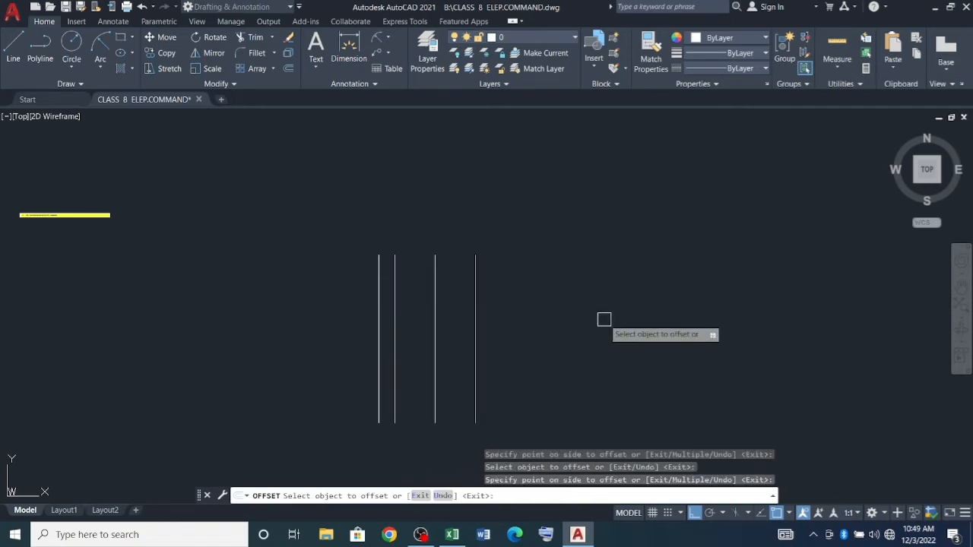
{"action": "key", "text": "Escape"}
{"action": "key", "text": "Escape"}
{"action": "scroll", "coordinate": [392, 251], "scroll_direction": "up", "scroll_amount": 3}
{"action": "key", "text": "Escape"}
{"action": "key", "text": "Escape"}
{"action": "scroll", "coordinate": [433, 259], "scroll_direction": "down", "scroll_amount": 2}
{"action": "middle_click_drag", "start_coordinate": [439, 312], "coordinate": [367, 254]}
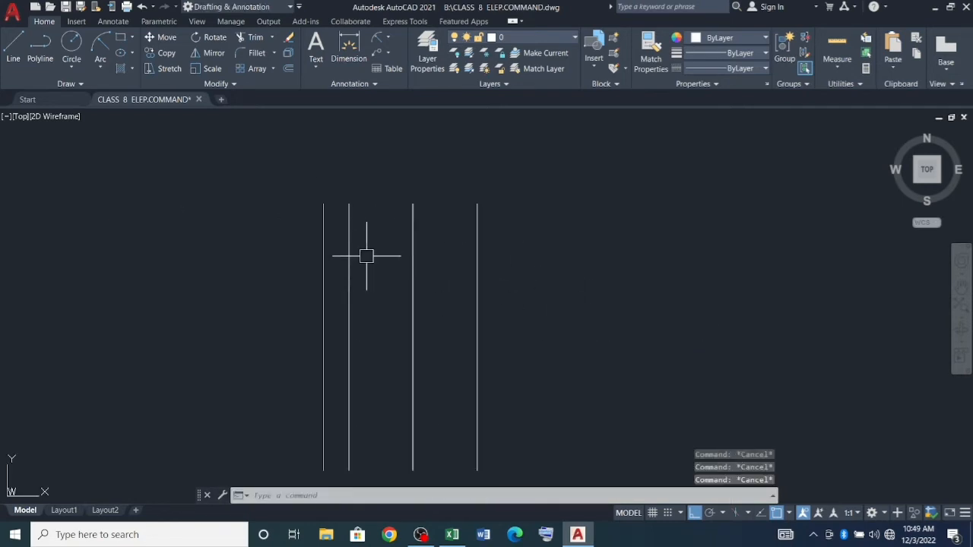
Step: Offset the leftmost vertical line by 2 to its left
{"action": "key", "text": "Return"}
{"action": "type", "text": "2"}
{"action": "key", "text": "Return"}
{"action": "left_click", "coordinate": [322, 254]}
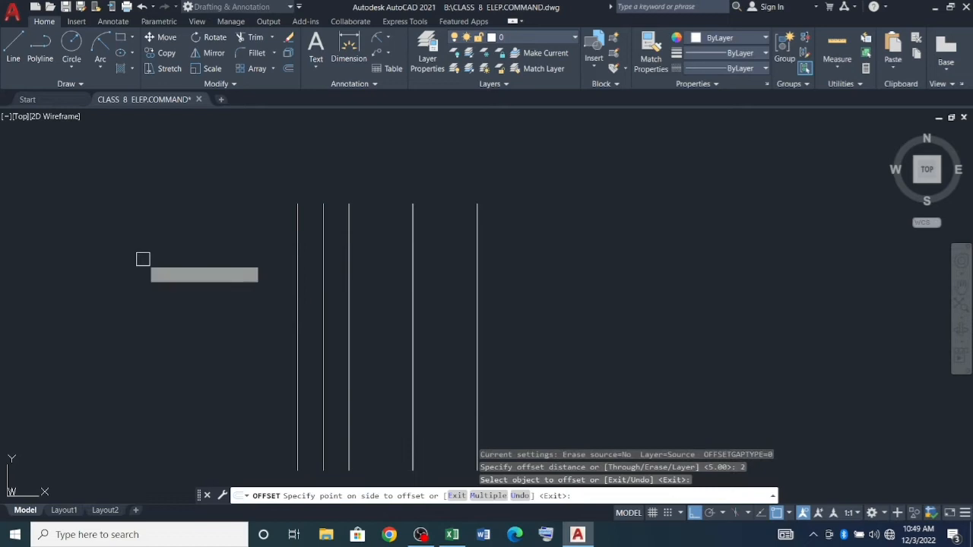
{"action": "left_click", "coordinate": [144, 261]}
{"action": "key", "text": "Escape"}
{"action": "key", "text": "Escape"}
{"action": "key", "text": "Escape"}
{"action": "type", "text": "CO"}
{"action": "key", "text": "Return"}
{"action": "left_click", "coordinate": [523, 340]}
{"action": "key", "text": "Escape"}
{"action": "key", "text": "Escape"}
{"action": "key", "text": "Escape"}
{"action": "key", "text": "Escape"}
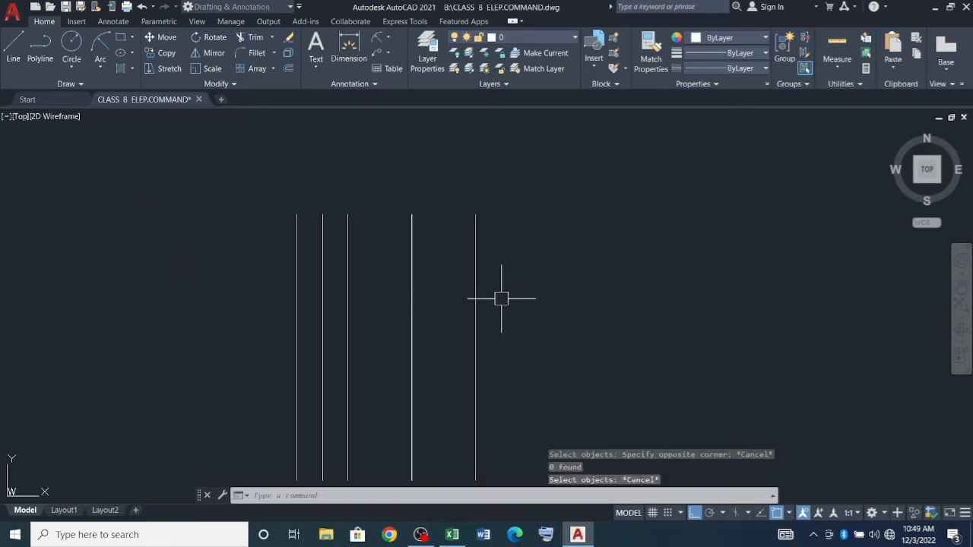
Step: Offset the rightmost vertical line by 5 to its right
{"action": "type", "text": "O"}
{"action": "key", "text": "Return"}
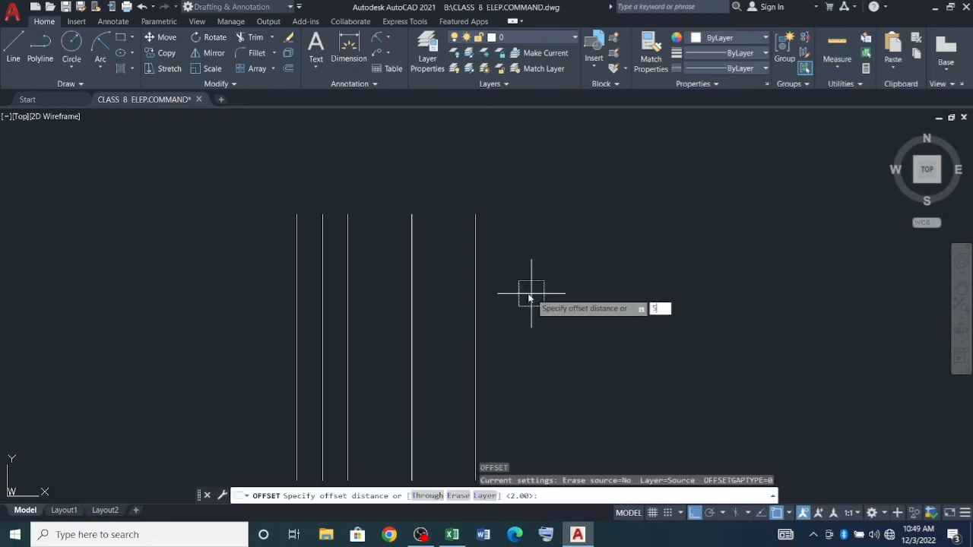
{"action": "type", "text": "5"}
{"action": "key", "text": "Return"}
{"action": "key", "text": "Escape"}
{"action": "key", "text": "Escape"}
{"action": "key", "text": "Escape"}
{"action": "scroll", "coordinate": [363, 229], "scroll_direction": "down", "scroll_amount": 3}
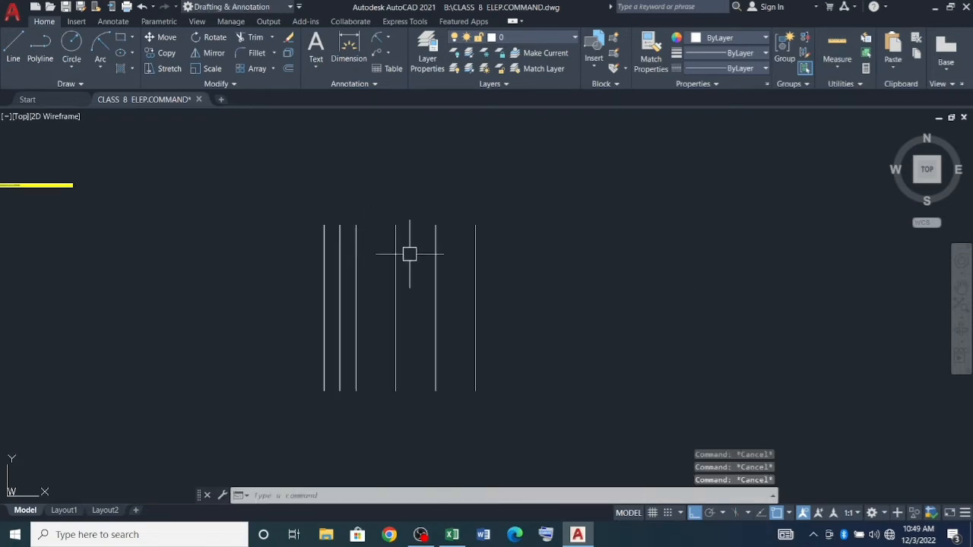
Step: Move the three rightmost vertical lines horizontally to the right, separating them from the three closely spaced lines
{"action": "type", "text": "m"}
{"action": "key", "text": "Return"}
{"action": "left_click", "coordinate": [546, 318]}
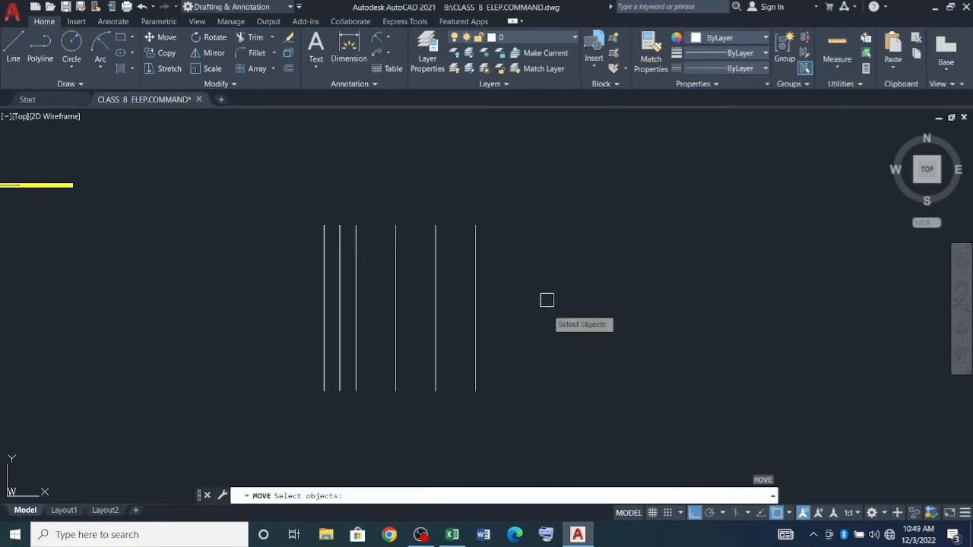
{"action": "left_click", "coordinate": [363, 203]}
{"action": "key", "text": "Return"}
{"action": "left_click", "coordinate": [546, 308]}
{"action": "left_click", "coordinate": [664, 308]}
{"action": "key", "text": "Escape"}
{"action": "key", "text": "Escape"}
{"action": "key", "text": "Escape"}
{"action": "scroll", "coordinate": [435, 251], "scroll_direction": "up", "scroll_amount": 2}
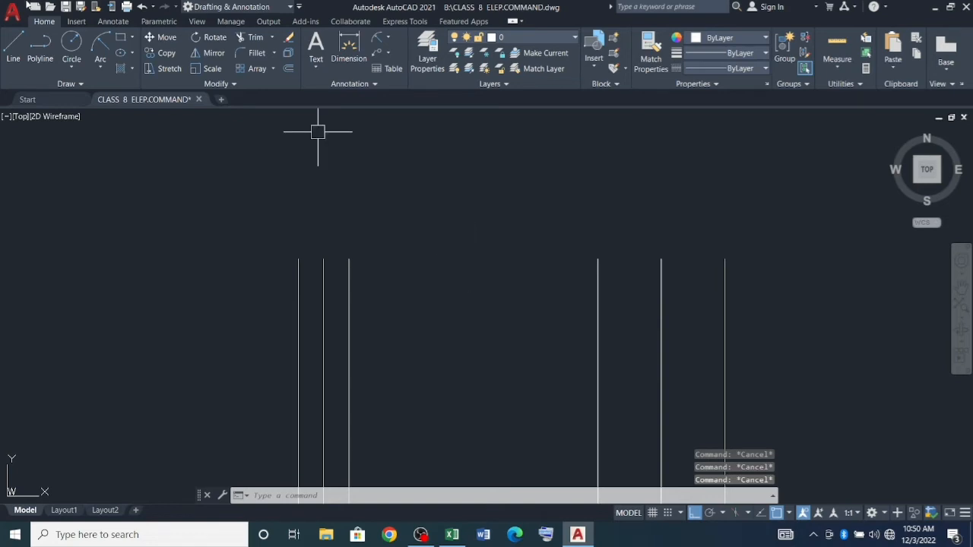
{"action": "left_click", "coordinate": [120, 54]}
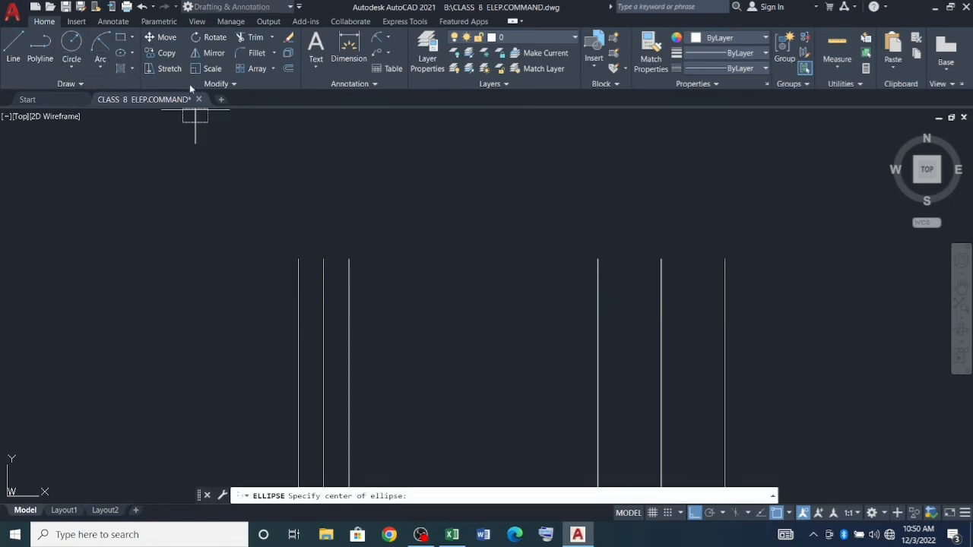
{"action": "key", "text": "Escape"}
{"action": "key", "text": "Escape"}
{"action": "key", "text": "Escape"}
{"action": "key", "text": "Escape"}
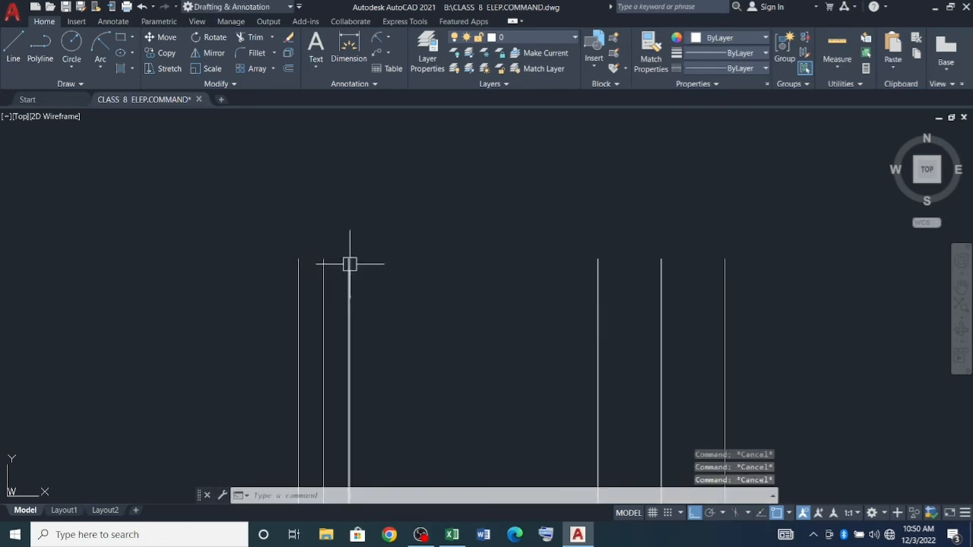
Step: Define an ellipse's first axis between the upper ends of the middle and right lines in the closely spaced group
{"action": "type", "text": "EL"}
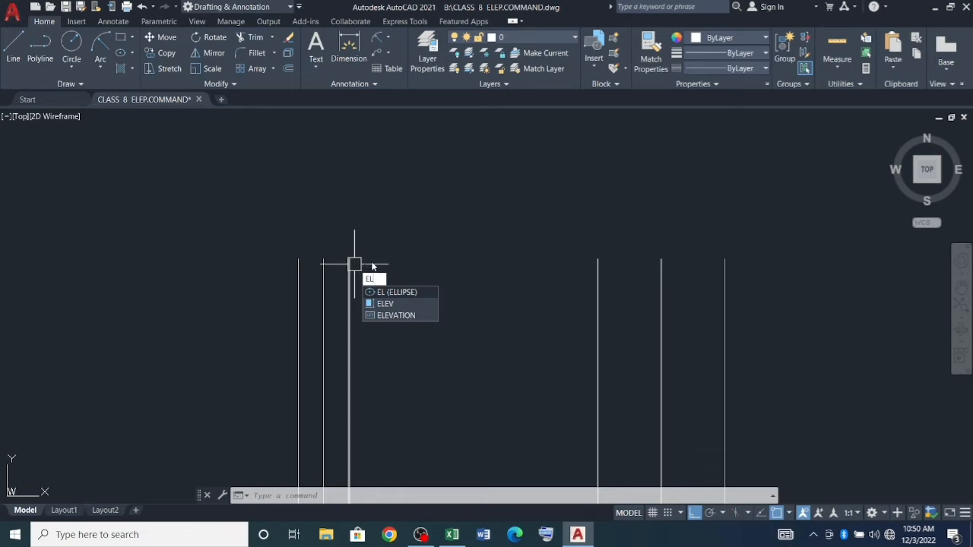
{"action": "key", "text": "Return"}
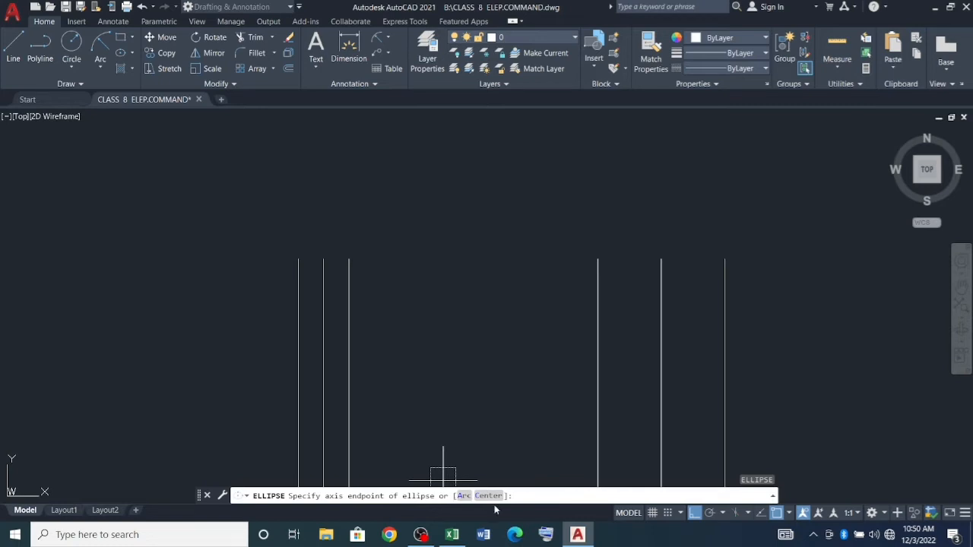
{"action": "left_click", "coordinate": [323, 259]}
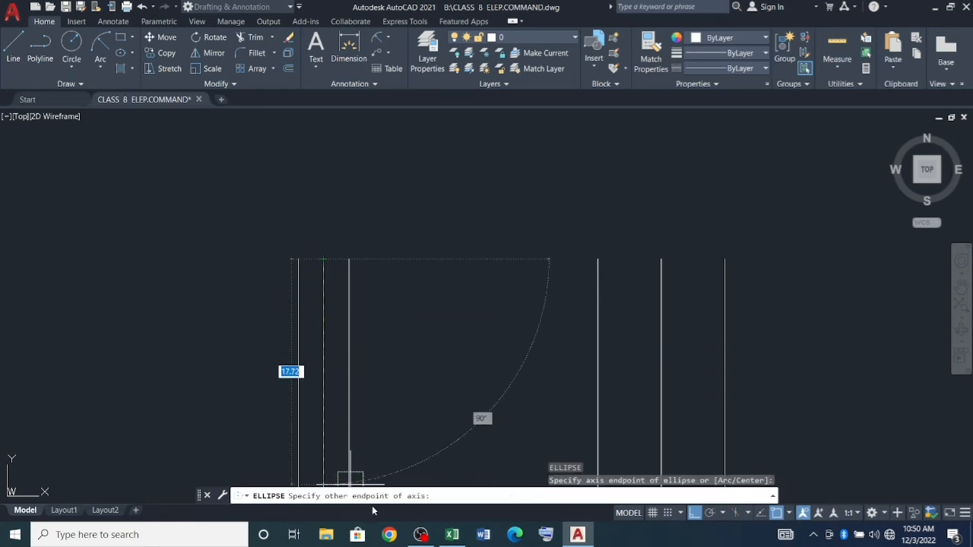
{"action": "scroll", "coordinate": [348, 262], "scroll_direction": "up", "scroll_amount": 3}
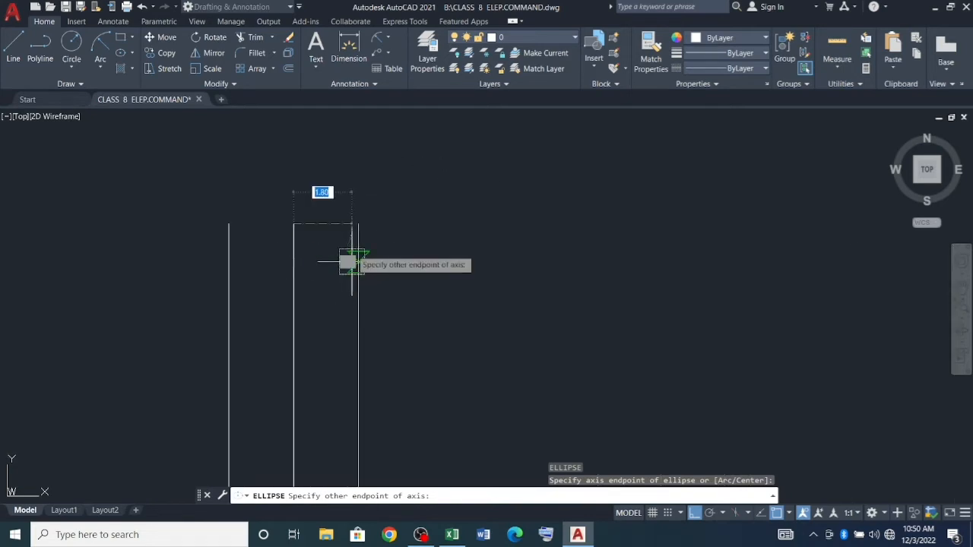
{"action": "left_click", "coordinate": [358, 224]}
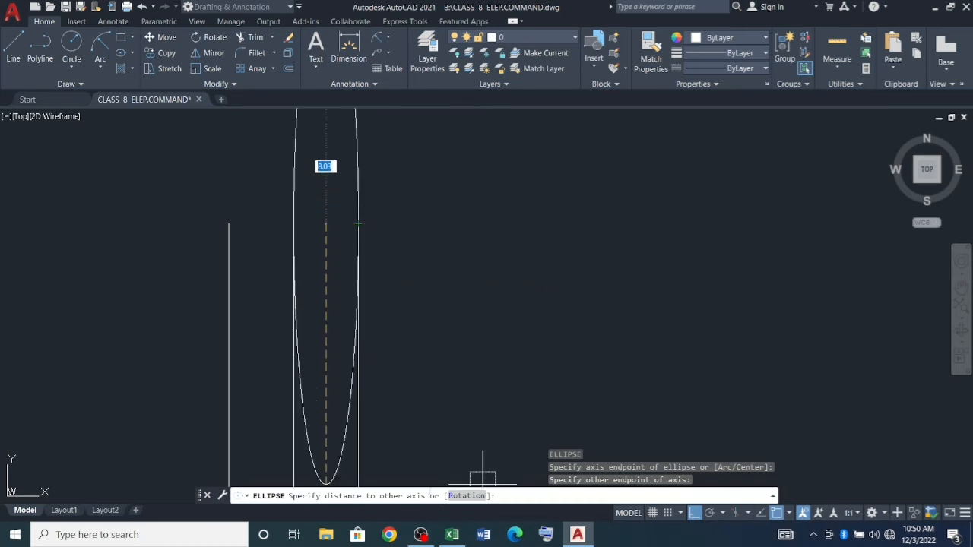
Step: Complete the ellipse on top of the closely spaced lines with a distance of 2.5 to its other axis
{"action": "scroll", "coordinate": [291, 339], "scroll_direction": "down", "scroll_amount": 4}
{"action": "scroll", "coordinate": [342, 276], "scroll_direction": "up", "scroll_amount": 4}
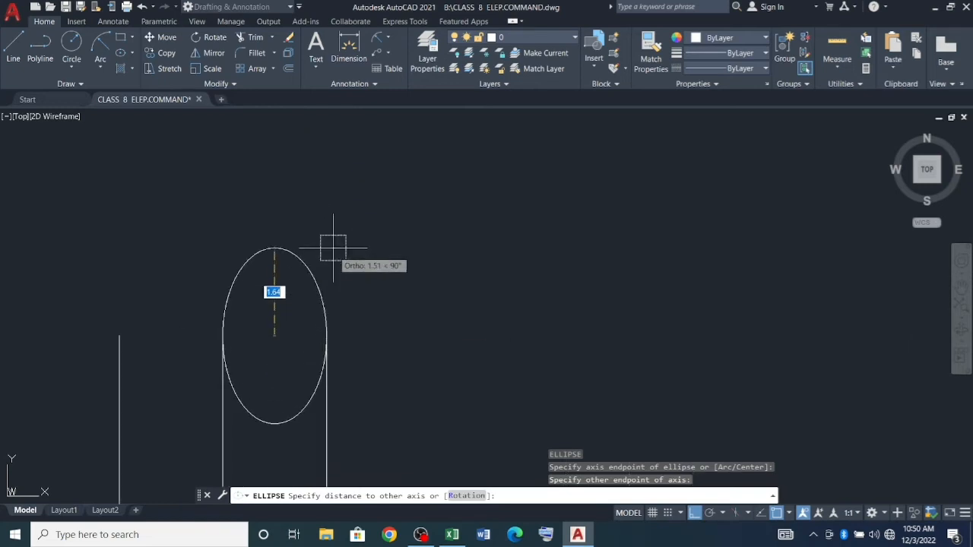
{"action": "scroll", "coordinate": [365, 256], "scroll_direction": "down", "scroll_amount": 2}
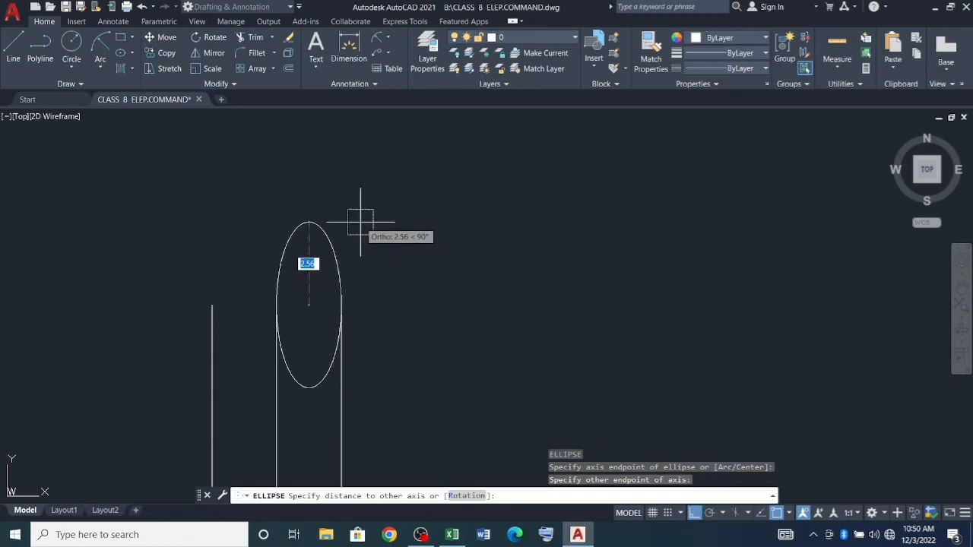
{"action": "type", "text": "2.5"}
{"action": "key", "text": "Return"}
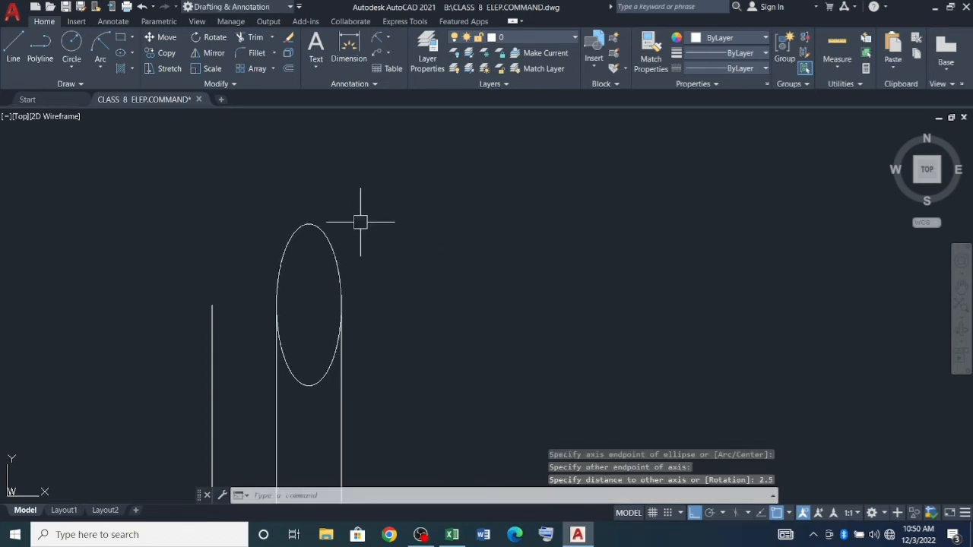
{"action": "scroll", "coordinate": [208, 267], "scroll_direction": "down", "scroll_amount": 2}
{"action": "scroll", "coordinate": [370, 206], "scroll_direction": "down", "scroll_amount": 2}
{"action": "key", "text": "Escape"}
{"action": "key", "text": "Escape"}
{"action": "key", "text": "Escape"}
{"action": "middle_click_drag", "start_coordinate": [282, 250], "coordinate": [391, 238]}
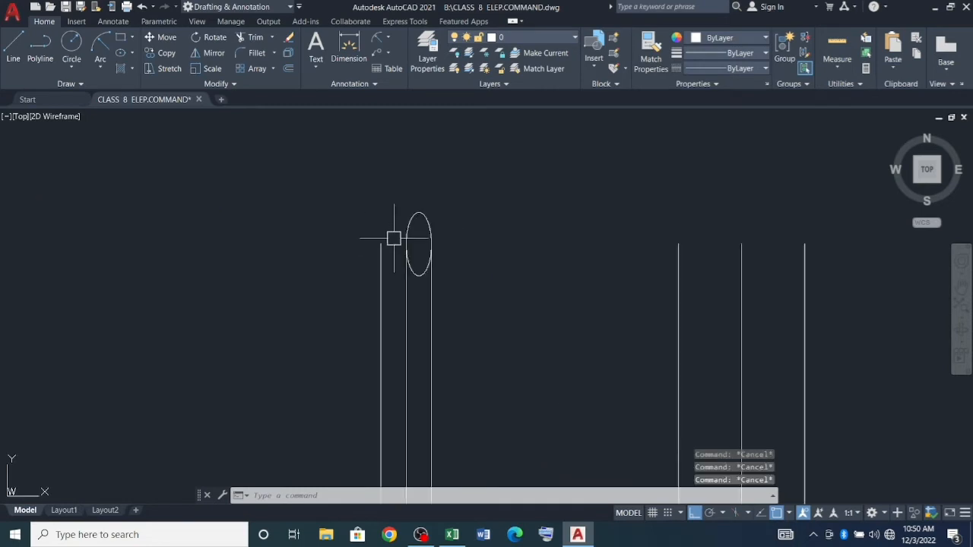
Step: Draw a tall freehand ellipse by its axis endpoints in the empty space between the yellow heading and the line groups
{"action": "scroll", "coordinate": [399, 258], "scroll_direction": "up", "scroll_amount": 2}
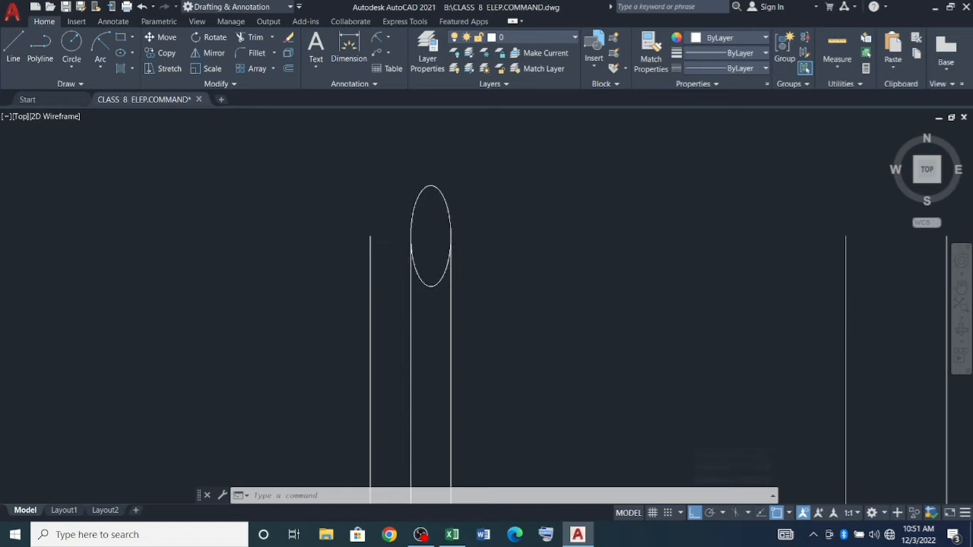
{"action": "scroll", "coordinate": [392, 245], "scroll_direction": "down", "scroll_amount": 4}
{"action": "key", "text": "Escape"}
{"action": "key", "text": "Escape"}
{"action": "key", "text": "Escape"}
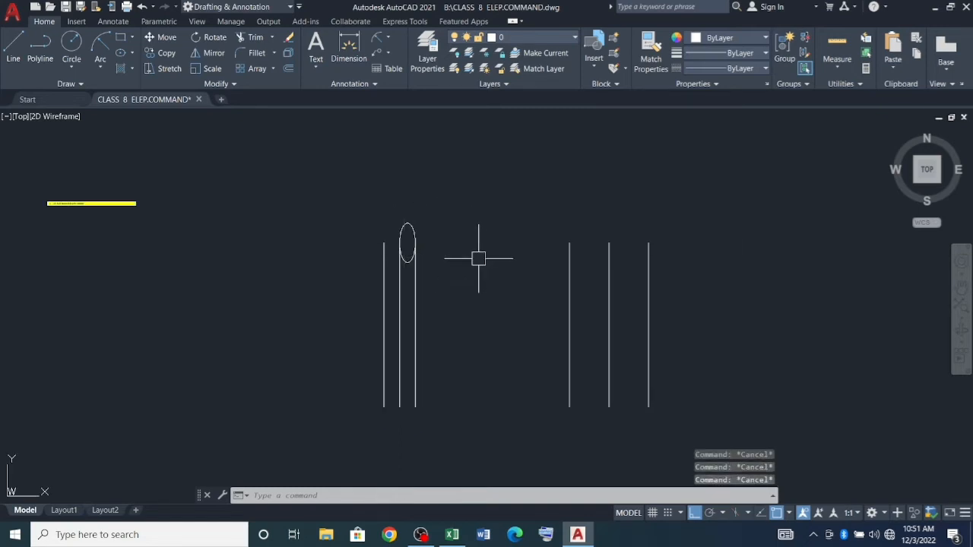
{"action": "scroll", "coordinate": [388, 339], "scroll_direction": "down", "scroll_amount": 2}
{"action": "scroll", "coordinate": [372, 235], "scroll_direction": "up", "scroll_amount": 2}
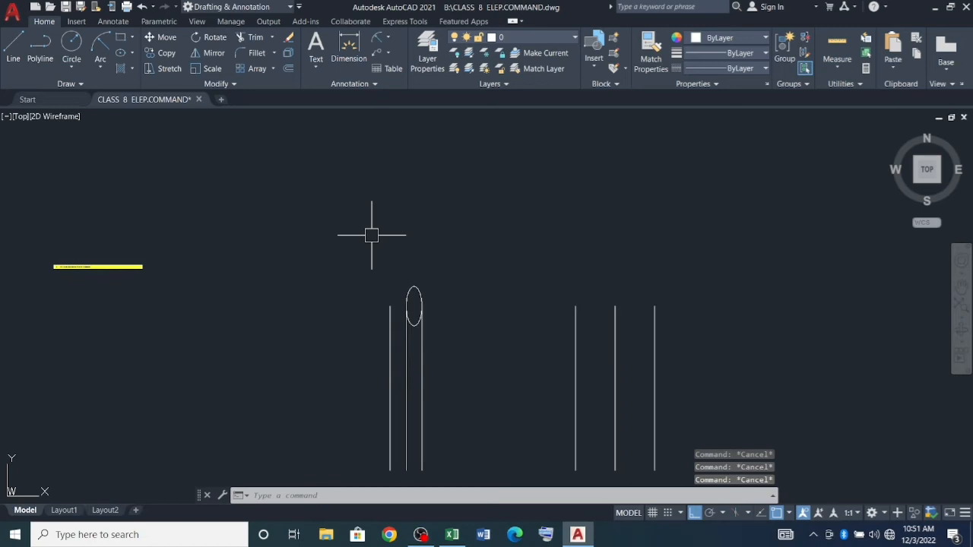
{"action": "type", "text": "L"}
{"action": "key", "text": "Return"}
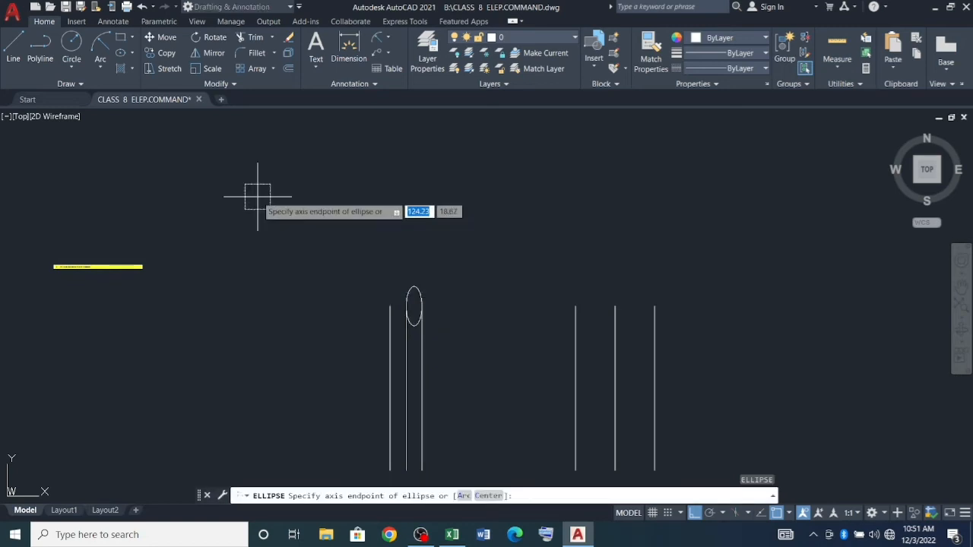
{"action": "left_click", "coordinate": [267, 237]}
{"action": "left_click", "coordinate": [318, 238]}
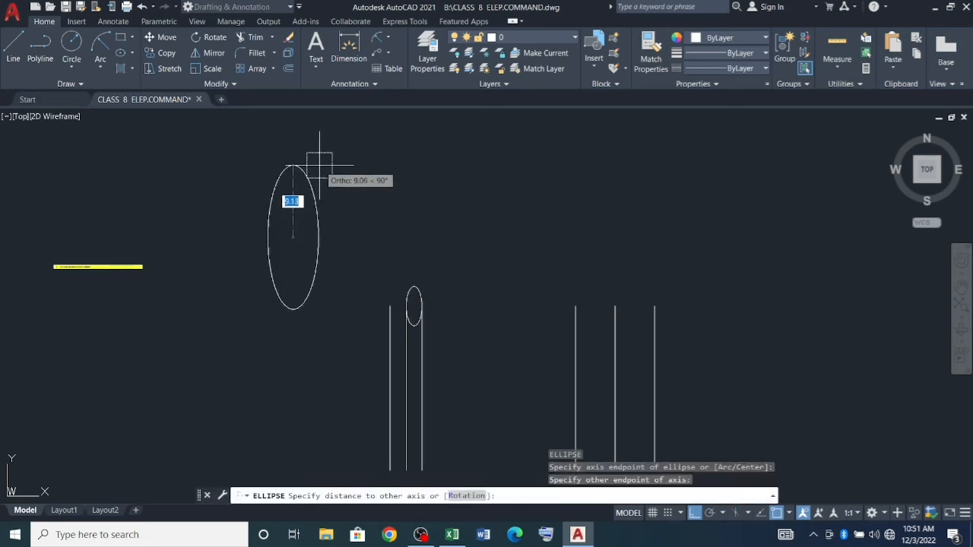
{"action": "left_click", "coordinate": [321, 162]}
Step: Draw a wide horizontal ellipse to the right of the tall one, starting from a short vertical axis
{"action": "scroll", "coordinate": [287, 308], "scroll_direction": "down", "scroll_amount": 2}
{"action": "scroll", "coordinate": [339, 258], "scroll_direction": "up", "scroll_amount": 2}
{"action": "key", "text": "Return"}
{"action": "left_click", "coordinate": [362, 261]}
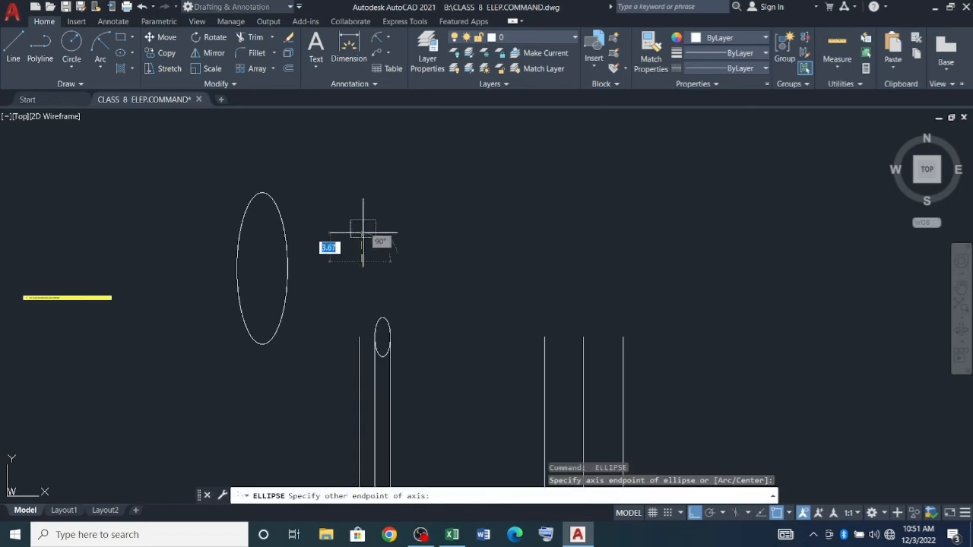
{"action": "left_click", "coordinate": [362, 219]}
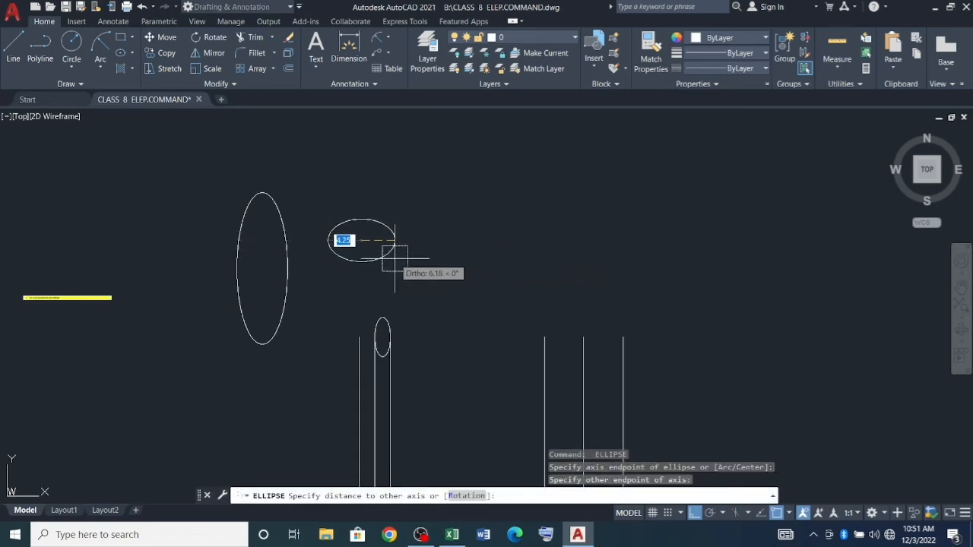
{"action": "left_click", "coordinate": [431, 244]}
Step: Draw an ellipse above the widely spaced lines with a horizontal axis of 10 and a distance of 12 to the other axis
{"action": "key", "text": "Return"}
{"action": "scroll", "coordinate": [276, 265], "scroll_direction": "down", "scroll_amount": 2}
{"action": "scroll", "coordinate": [425, 246], "scroll_direction": "up", "scroll_amount": 2}
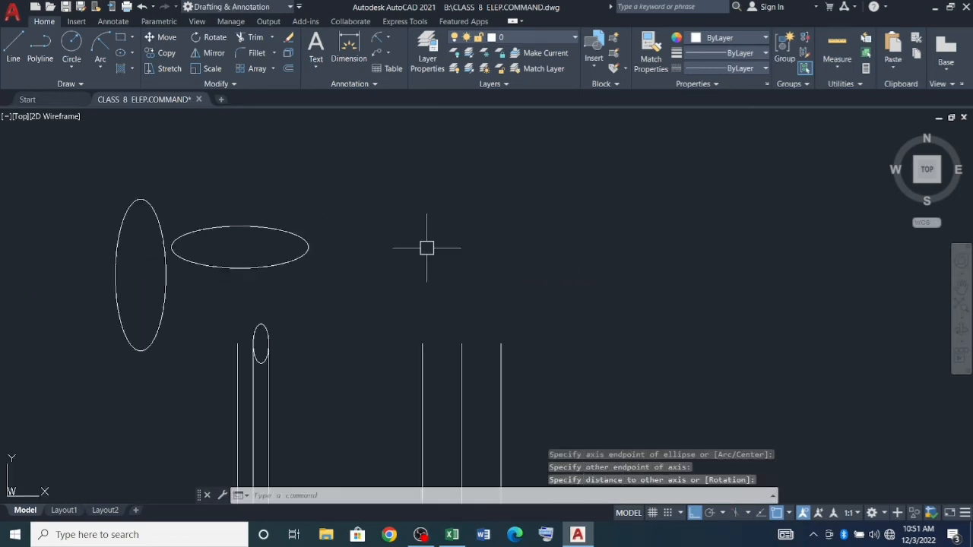
{"action": "left_click", "coordinate": [425, 252]}
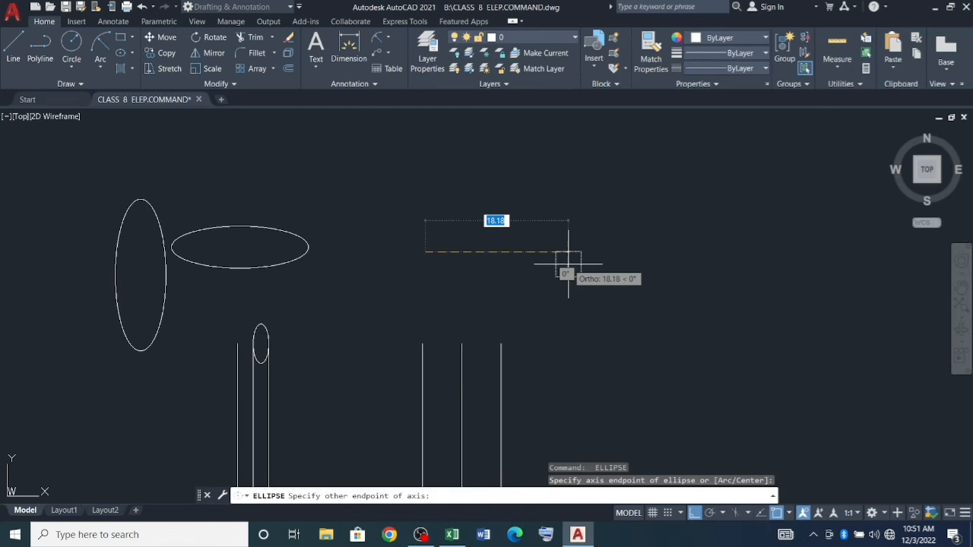
{"action": "type", "text": "10"}
{"action": "key", "text": "Return"}
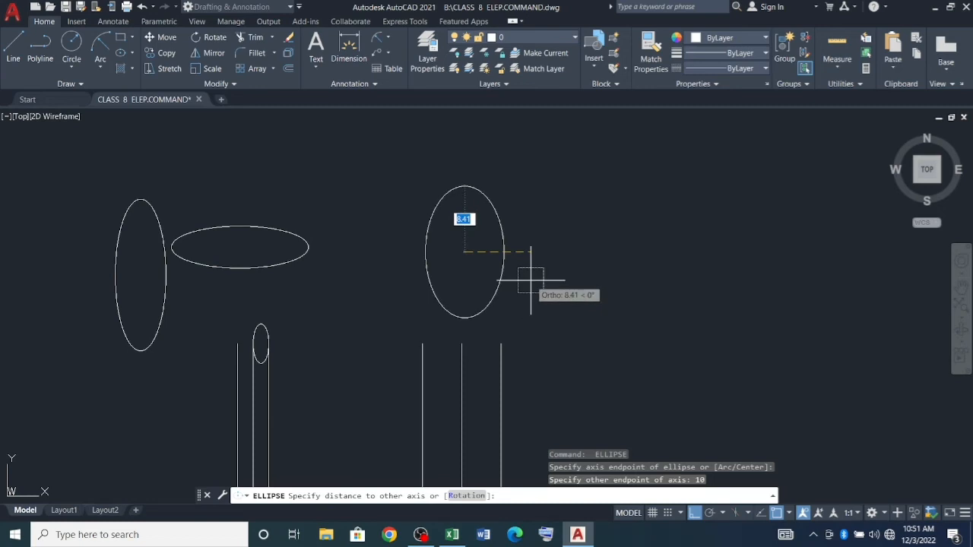
{"action": "type", "text": "12"}
{"action": "key", "text": "Return"}
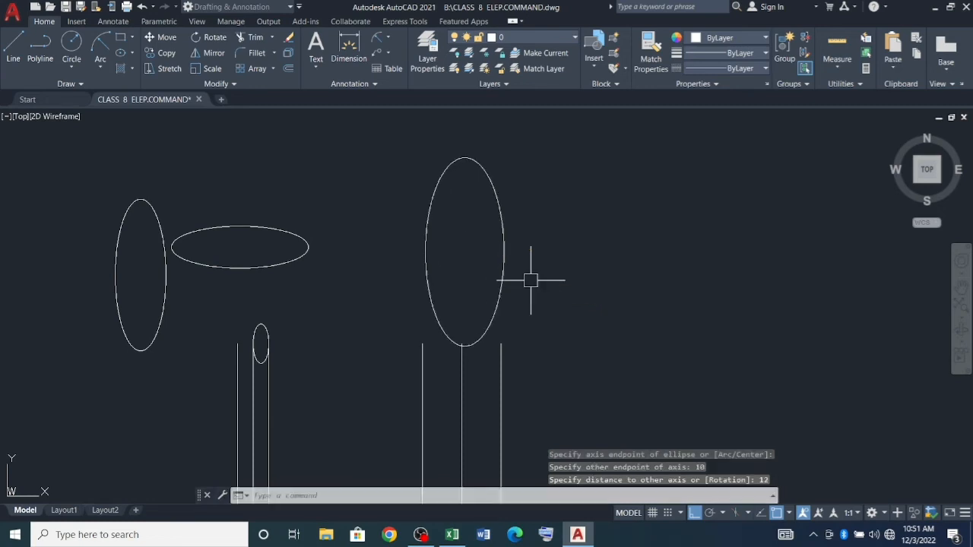
{"action": "key", "text": "Escape"}
{"action": "scroll", "coordinate": [530, 281], "scroll_direction": "down", "scroll_amount": 2}
{"action": "key", "text": "Escape"}
{"action": "key", "text": "Escape"}
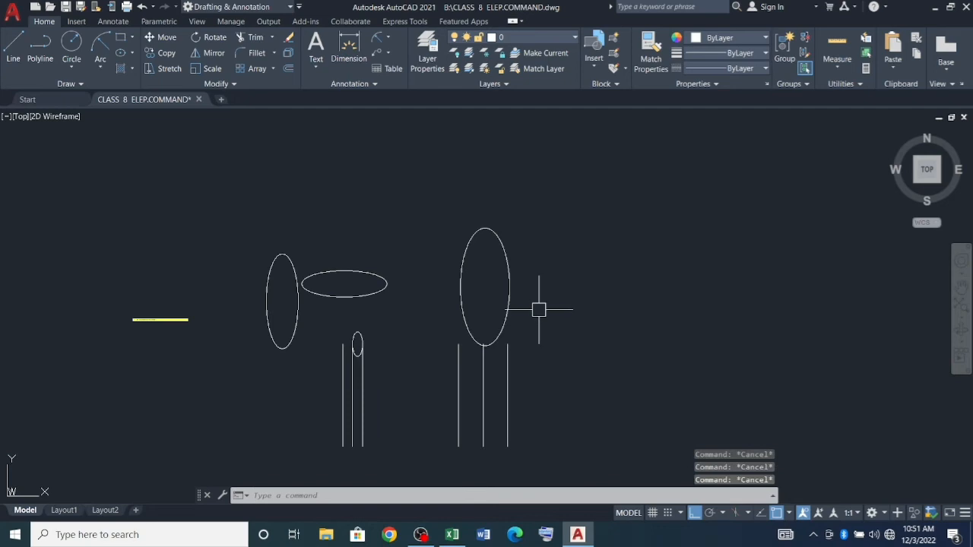
Step: Move the large ellipse on the widely spaced lines straight up, clear of the line tops
{"action": "type", "text": "m"}
{"action": "key", "text": "Return"}
{"action": "left_click", "coordinate": [556, 299]}
{"action": "left_click", "coordinate": [474, 258]}
{"action": "key", "text": "Return"}
{"action": "left_click", "coordinate": [570, 299]}
{"action": "left_click", "coordinate": [574, 259]}
{"action": "key", "text": "Escape"}
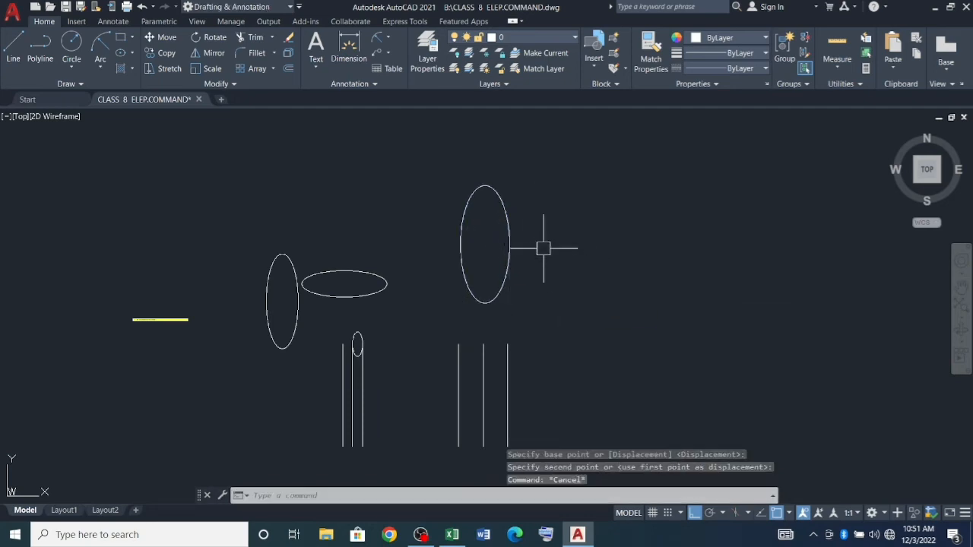
{"action": "left_click", "coordinate": [470, 219]}
{"action": "key", "text": "Escape"}
{"action": "key", "text": "Escape"}
{"action": "scroll", "coordinate": [422, 240], "scroll_direction": "down", "scroll_amount": 3}
{"action": "scroll", "coordinate": [419, 249], "scroll_direction": "up", "scroll_amount": 3}
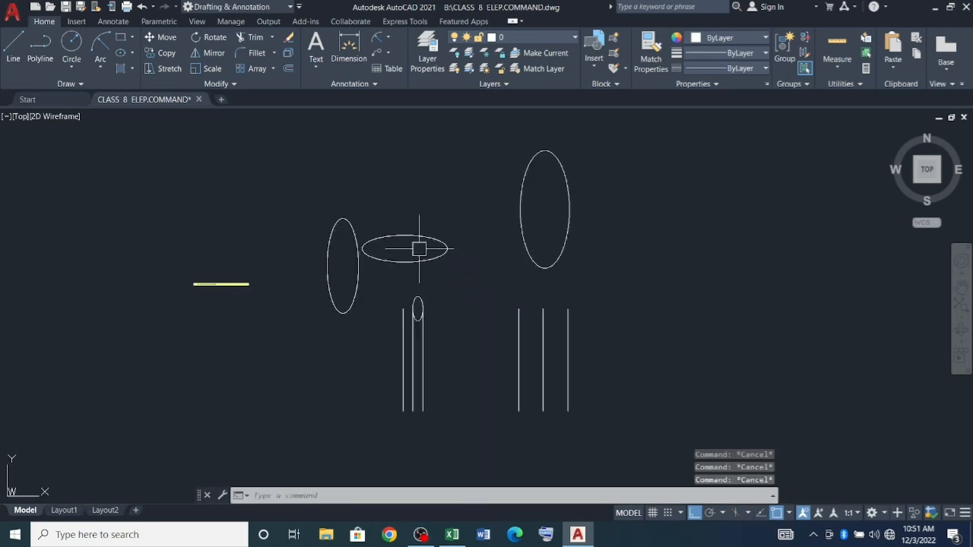
{"action": "scroll", "coordinate": [378, 297], "scroll_direction": "down", "scroll_amount": 2}
{"action": "scroll", "coordinate": [388, 294], "scroll_direction": "up", "scroll_amount": 4}
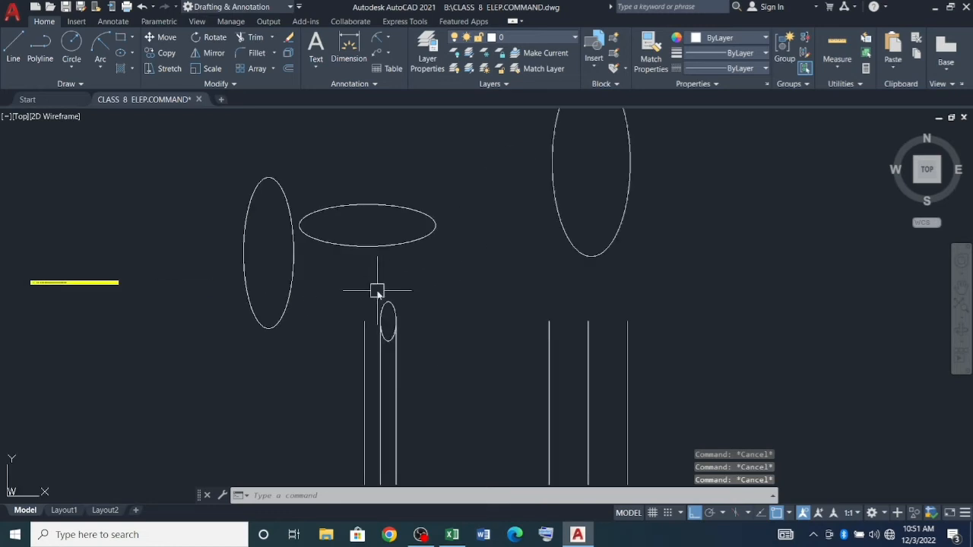
Step: Move the tall and the wide freehand ellipses together straight up, away from the closely spaced lines
{"action": "type", "text": "m"}
{"action": "key", "text": "Return"}
{"action": "left_click", "coordinate": [345, 280]}
{"action": "left_click", "coordinate": [254, 221]}
{"action": "key", "text": "Return"}
{"action": "left_click", "coordinate": [327, 276]}
{"action": "scroll", "coordinate": [313, 338], "scroll_direction": "down", "scroll_amount": 4}
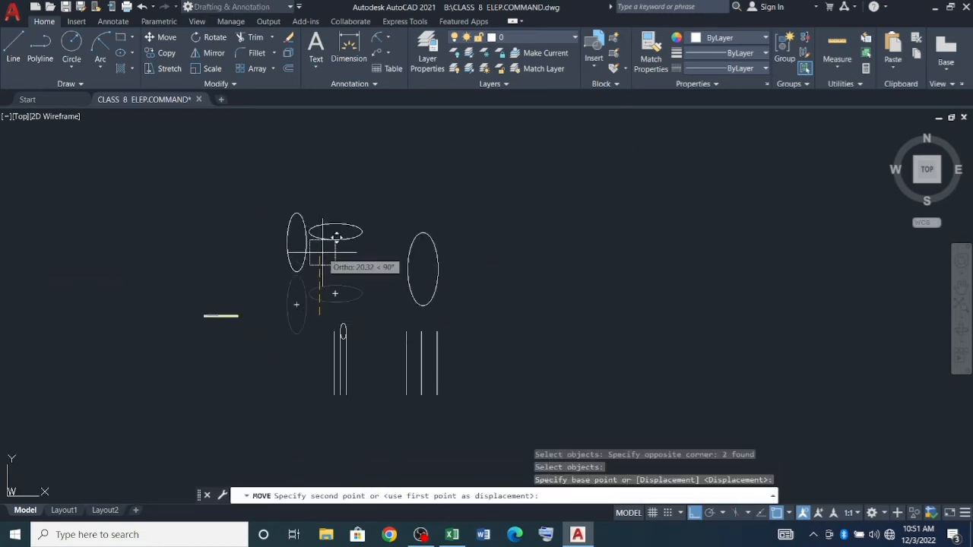
{"action": "key", "text": "Escape"}
{"action": "scroll", "coordinate": [323, 304], "scroll_direction": "up", "scroll_amount": 4}
{"action": "key", "text": "Escape"}
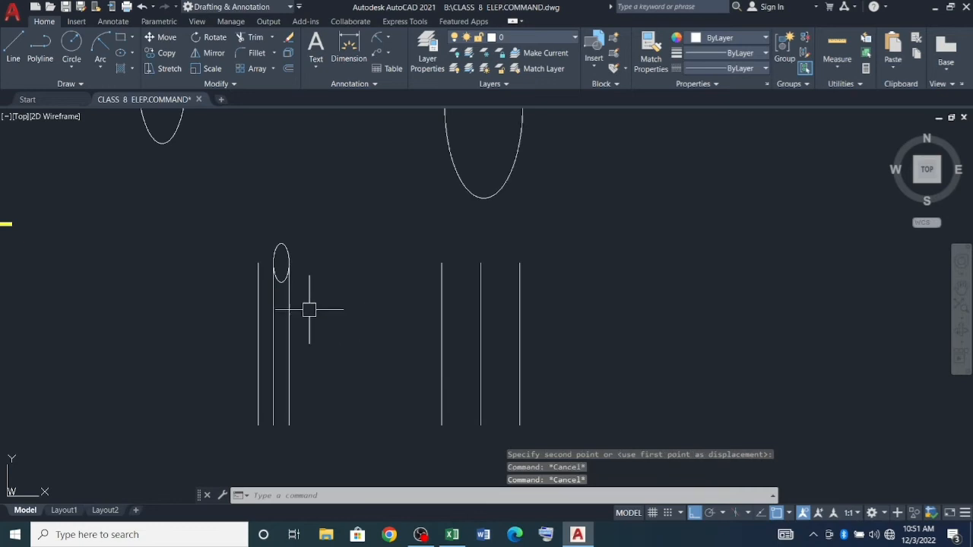
{"action": "key", "text": "Escape"}
{"action": "scroll", "coordinate": [309, 310], "scroll_direction": "down", "scroll_amount": 4}
{"action": "scroll", "coordinate": [451, 327], "scroll_direction": "up", "scroll_amount": 4}
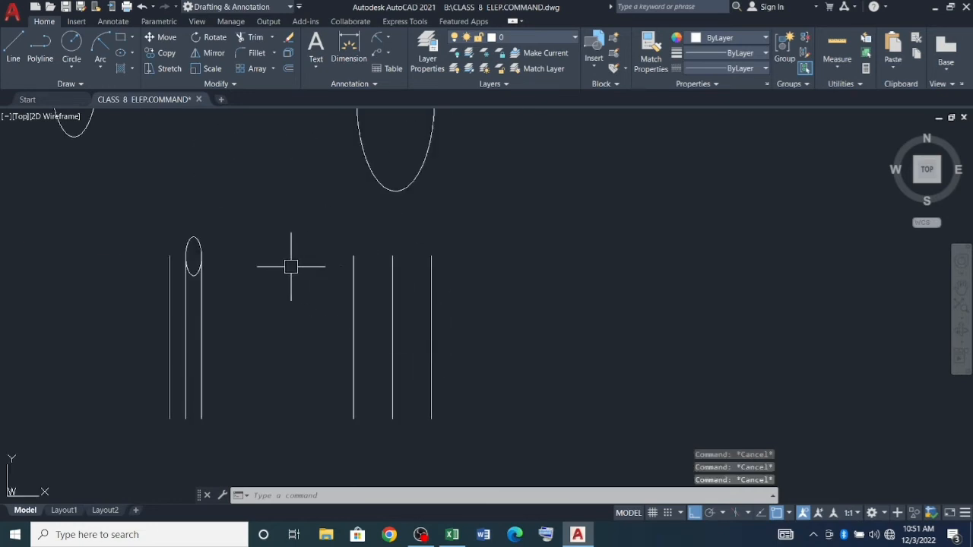
Step: Draw an ellipse with its axis between the outer widely spaced lines' upper ends and a distance of 15 to the other axis
{"action": "type", "text": "el"}
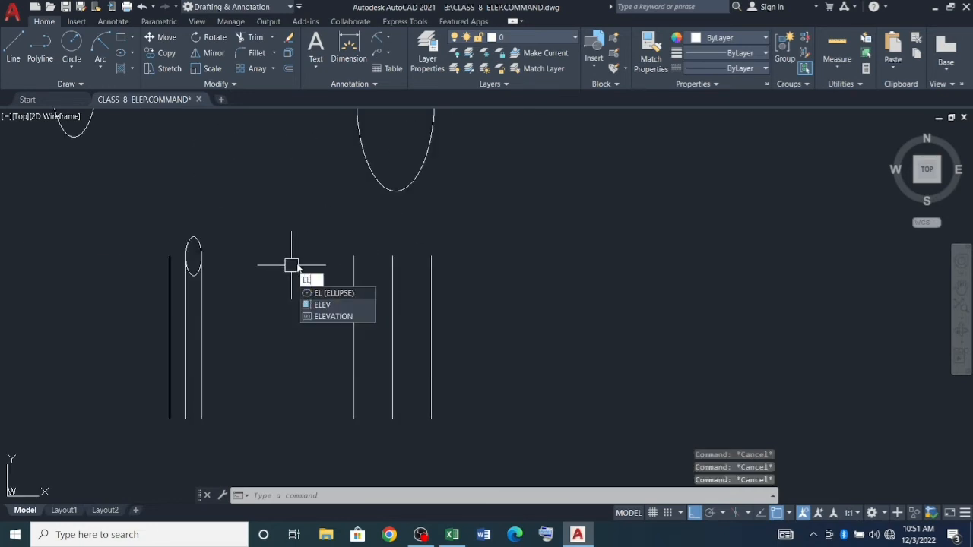
{"action": "key", "text": "Return"}
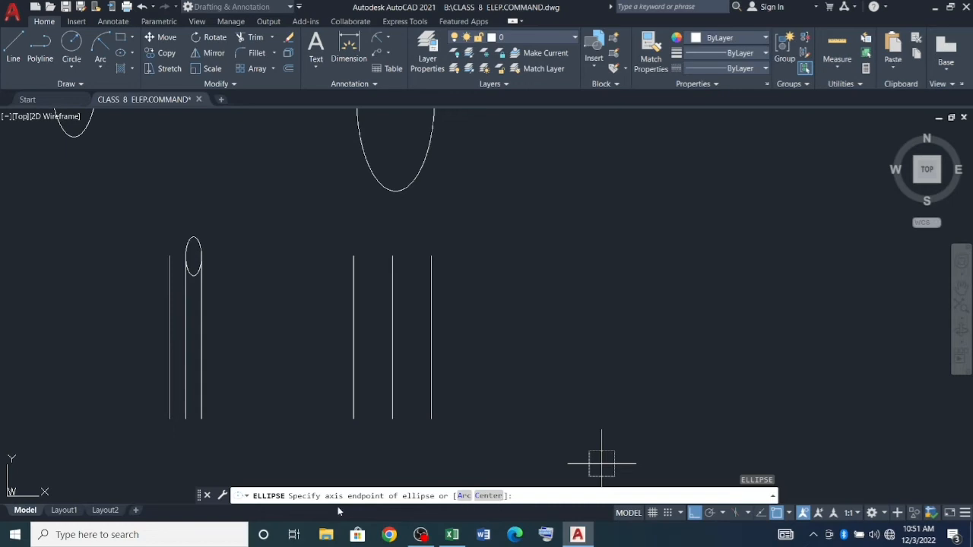
{"action": "left_click", "coordinate": [353, 257]}
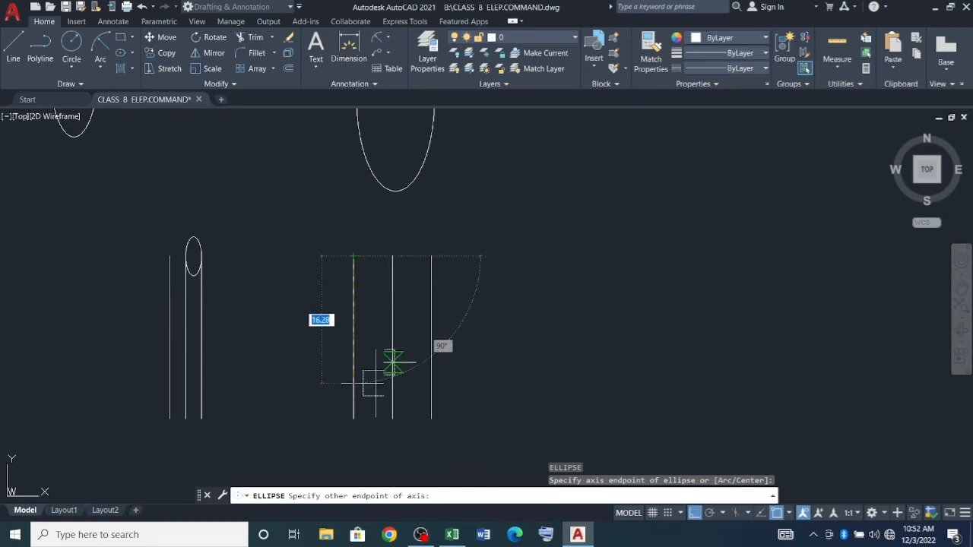
{"action": "left_click", "coordinate": [431, 258]}
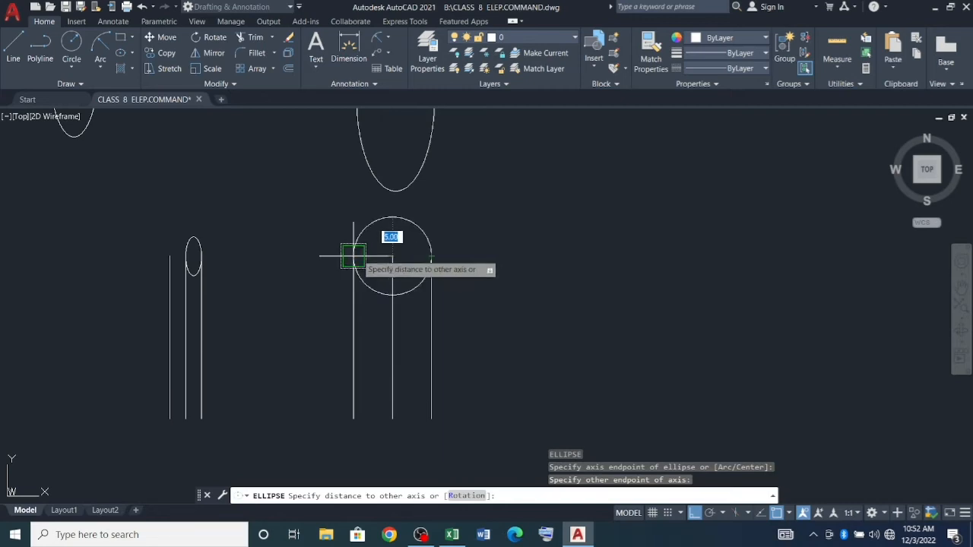
{"action": "scroll", "coordinate": [384, 426], "scroll_direction": "down", "scroll_amount": 2}
{"action": "scroll", "coordinate": [402, 319], "scroll_direction": "up", "scroll_amount": 4}
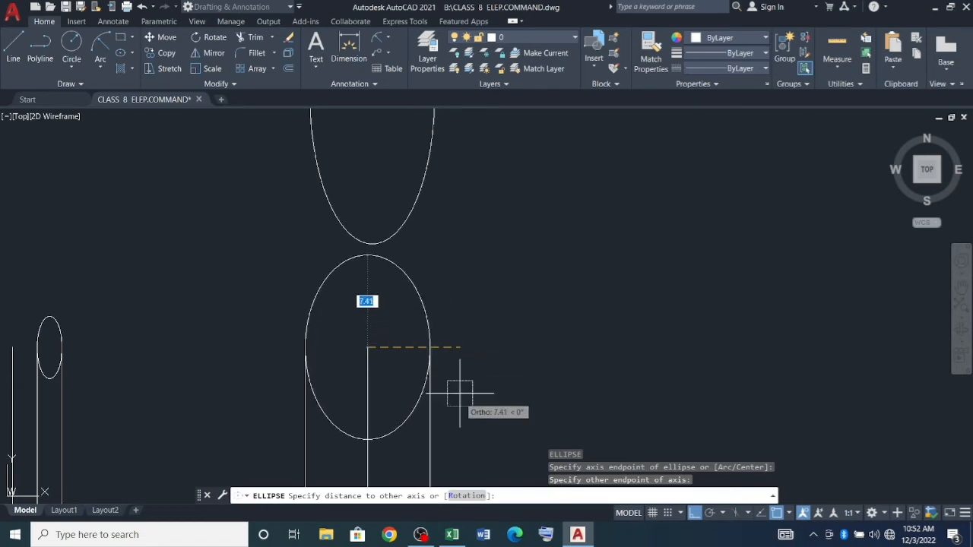
{"action": "scroll", "coordinate": [450, 391], "scroll_direction": "down", "scroll_amount": 2}
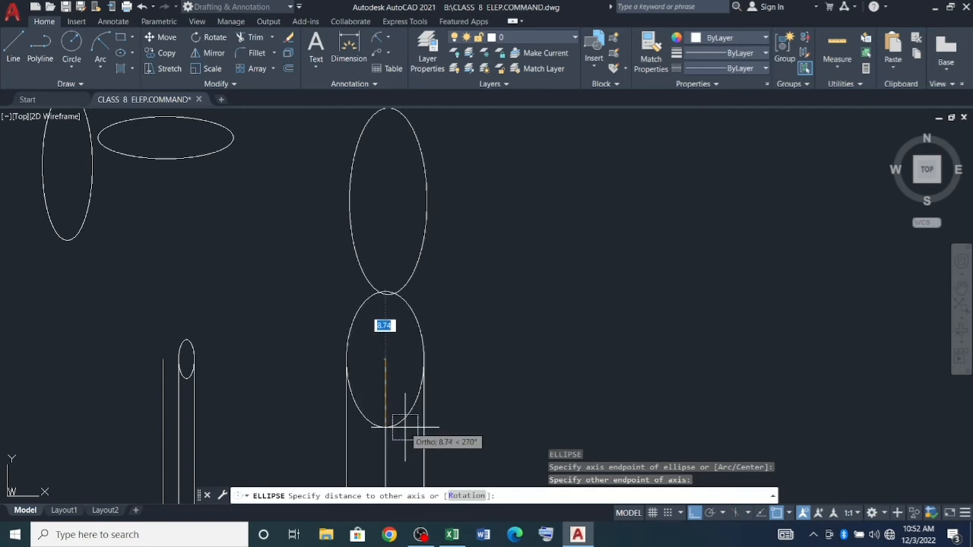
{"action": "scroll", "coordinate": [403, 395], "scroll_direction": "down", "scroll_amount": 1}
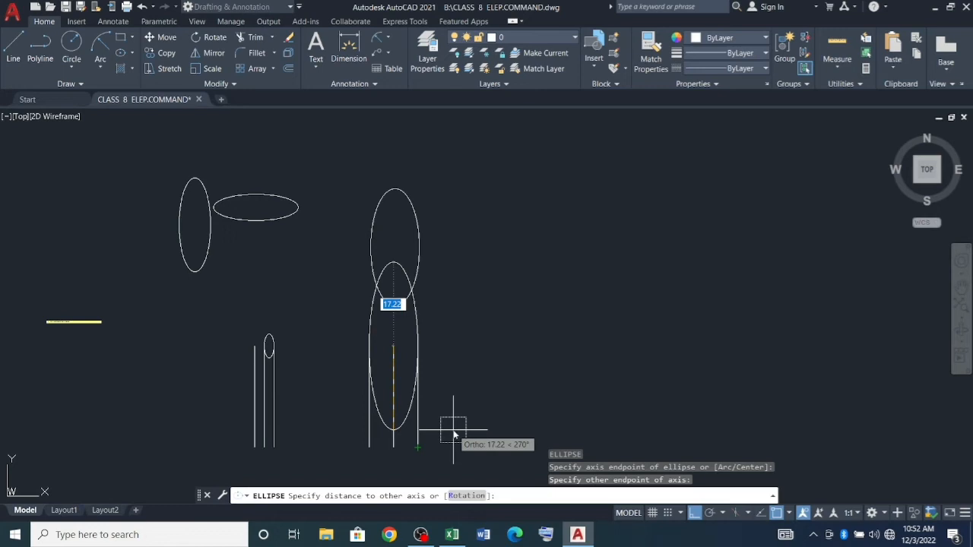
{"action": "type", "text": "15"}
{"action": "key", "text": "Return"}
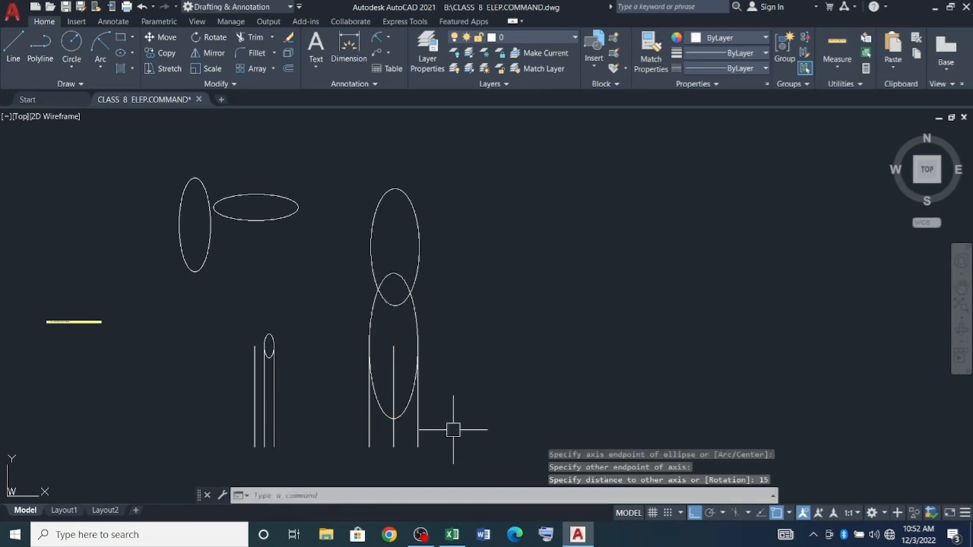
{"action": "scroll", "coordinate": [279, 288], "scroll_direction": "down", "scroll_amount": 3}
{"action": "scroll", "coordinate": [326, 349], "scroll_direction": "up", "scroll_amount": 3}
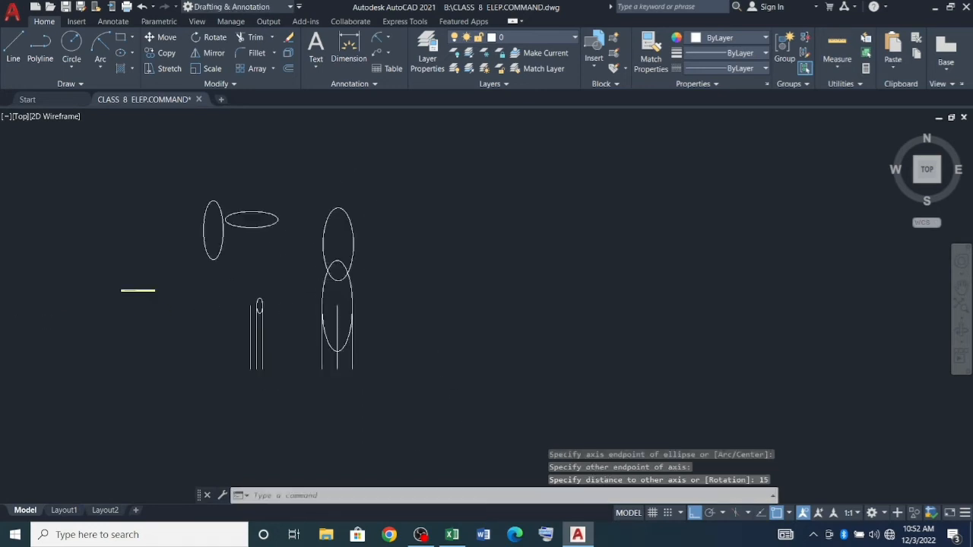
Step: Move the upper of the two overlapping ellipses straight up until it clears the one on the widely spaced lines
{"action": "key", "text": "Escape"}
{"action": "key", "text": "Escape"}
{"action": "key", "text": "Escape"}
{"action": "type", "text": "m"}
{"action": "key", "text": "Return"}
{"action": "left_click", "coordinate": [416, 221]}
{"action": "left_click", "coordinate": [363, 181]}
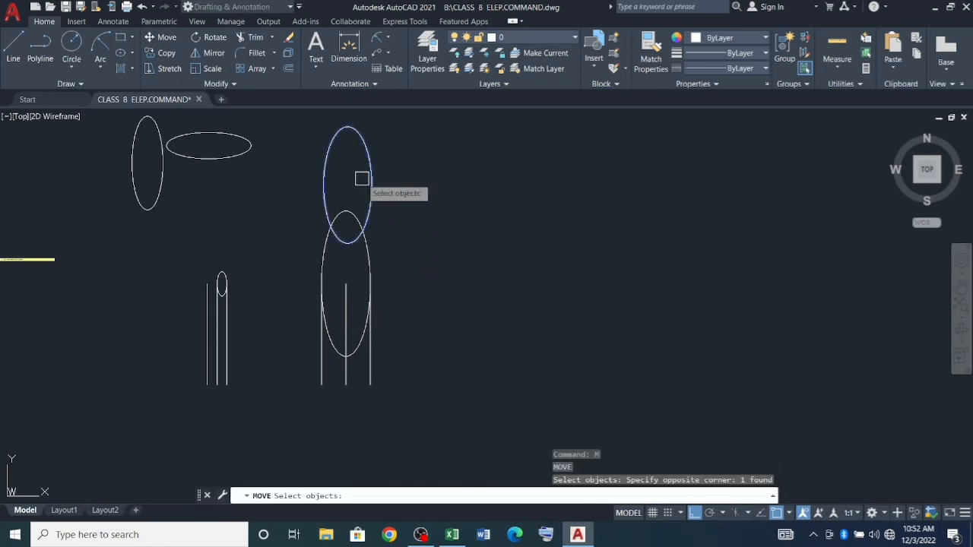
{"action": "scroll", "coordinate": [370, 343], "scroll_direction": "down", "scroll_amount": 4}
{"action": "key", "text": "Return"}
{"action": "left_click", "coordinate": [450, 337]}
{"action": "key", "text": "Escape"}
{"action": "scroll", "coordinate": [384, 330], "scroll_direction": "up", "scroll_amount": 3}
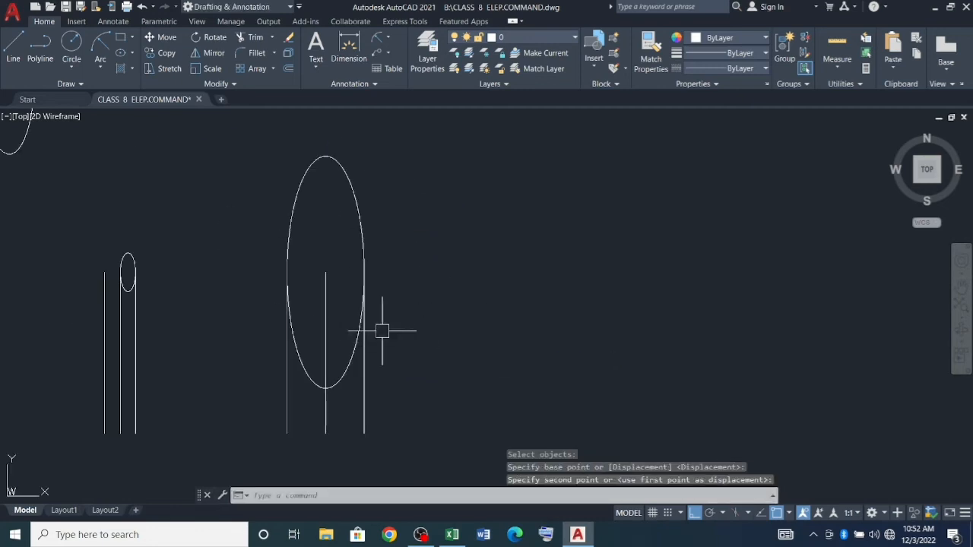
{"action": "scroll", "coordinate": [382, 330], "scroll_direction": "down", "scroll_amount": 2}
{"action": "scroll", "coordinate": [265, 330], "scroll_direction": "up", "scroll_amount": 2}
{"action": "key", "text": "Escape"}
{"action": "key", "text": "Escape"}
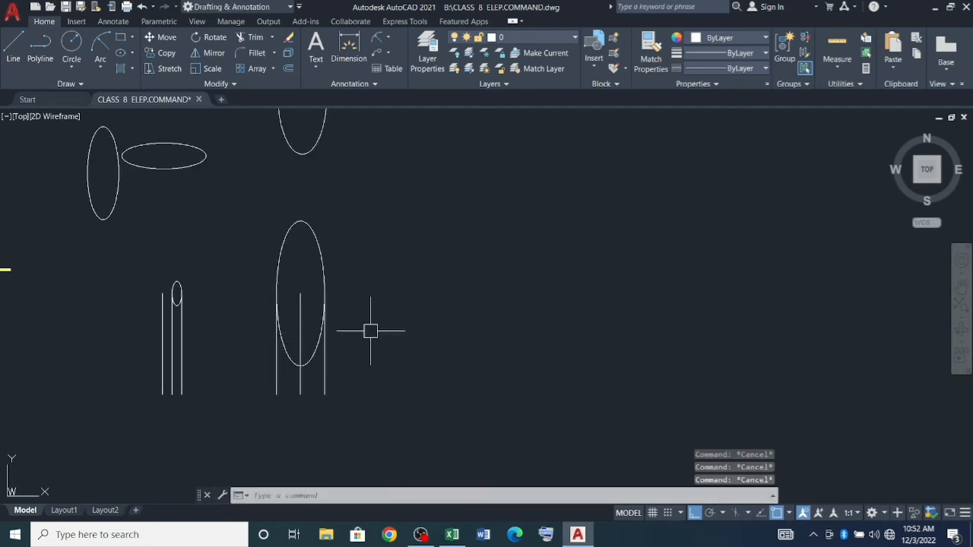
Step: Copy the three widely spaced lines to the empty space on their right
{"action": "key", "text": "Return"}
{"action": "left_click", "coordinate": [358, 424]}
{"action": "left_click", "coordinate": [267, 395]}
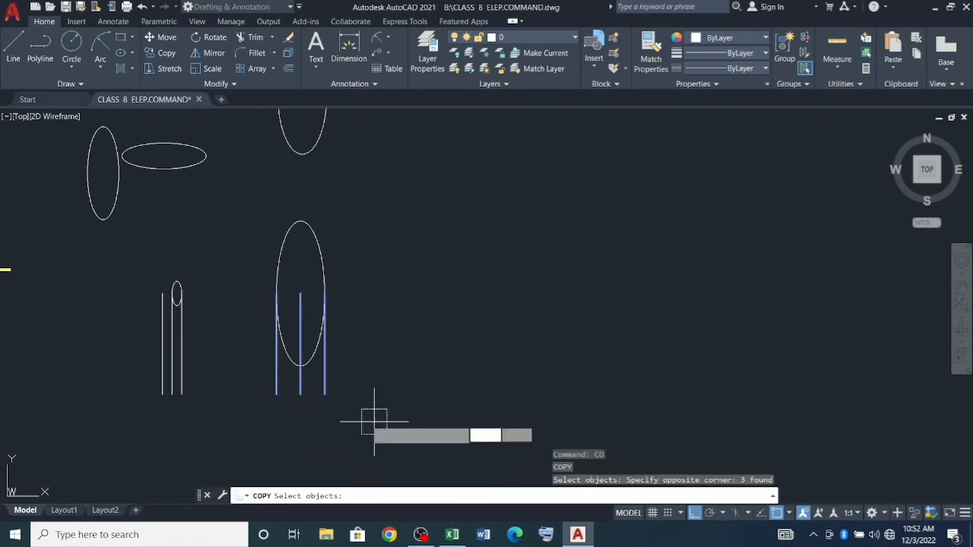
{"action": "key", "text": "Return"}
{"action": "left_click", "coordinate": [357, 419]}
{"action": "left_click", "coordinate": [495, 410]}
{"action": "key", "text": "Escape"}
{"action": "key", "text": "Escape"}
{"action": "key", "text": "Escape"}
{"action": "key", "text": "Escape"}
{"action": "scroll", "coordinate": [486, 304], "scroll_direction": "up", "scroll_amount": 1}
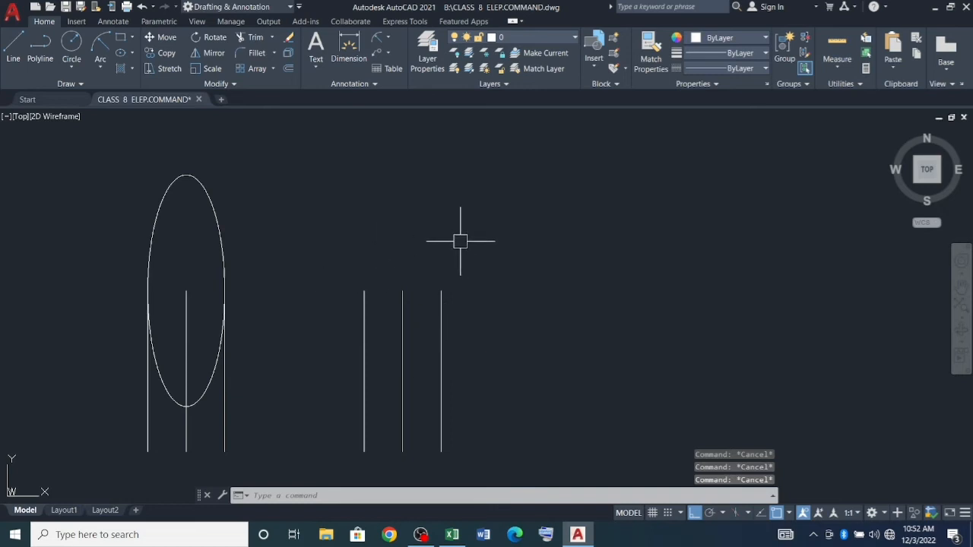
Step: Draw an ellipse between the copied outer lines' upper ends using the Rotation option with 45 degrees around the major axis
{"action": "type", "text": "el"}
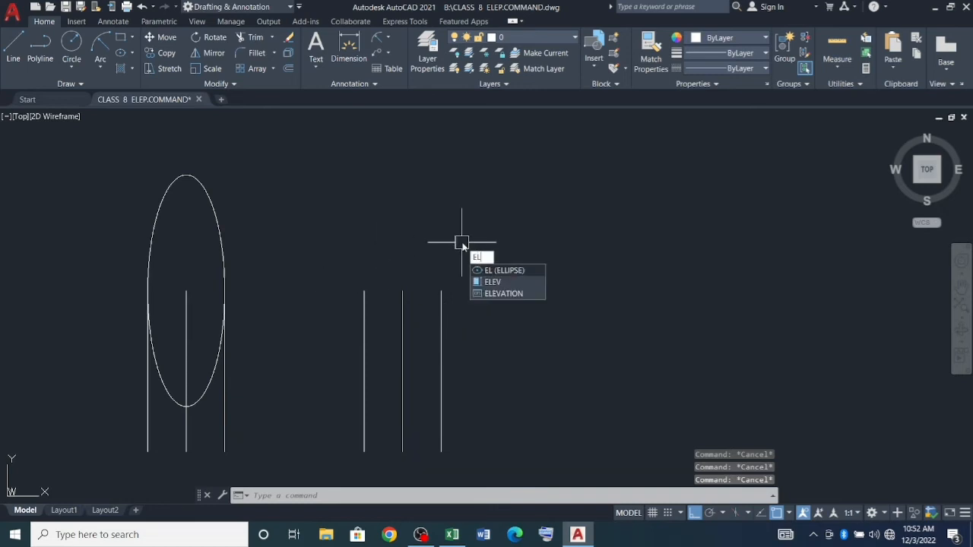
{"action": "key", "text": "Return"}
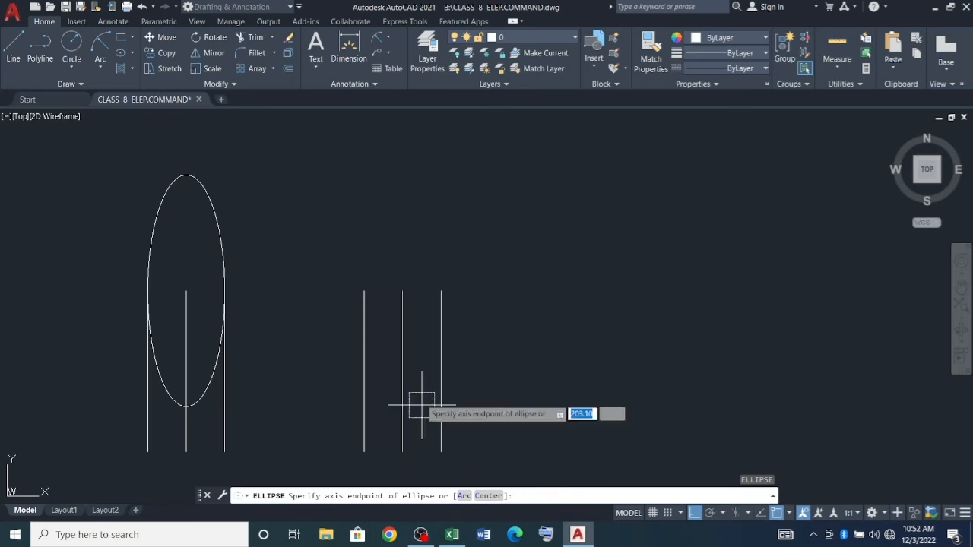
{"action": "left_click", "coordinate": [364, 291]}
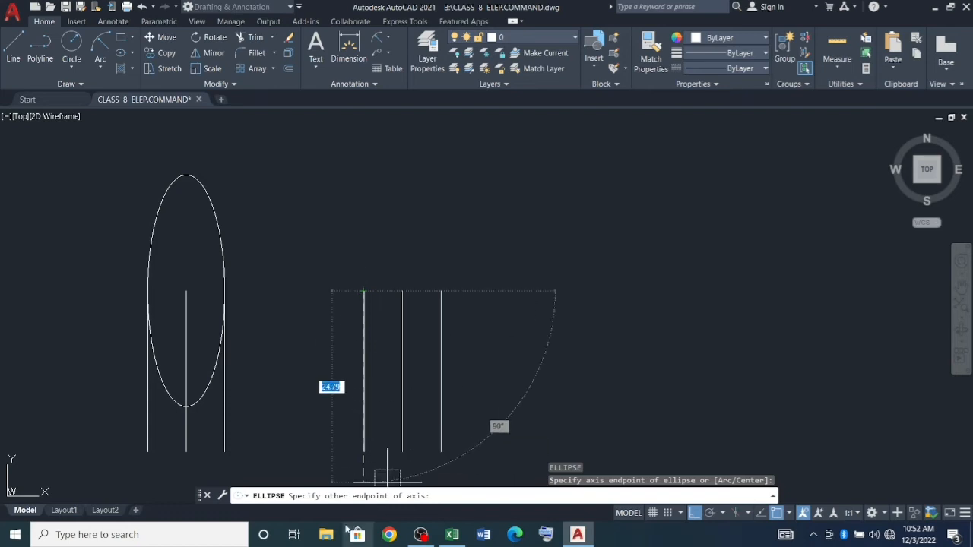
{"action": "left_click", "coordinate": [441, 291]}
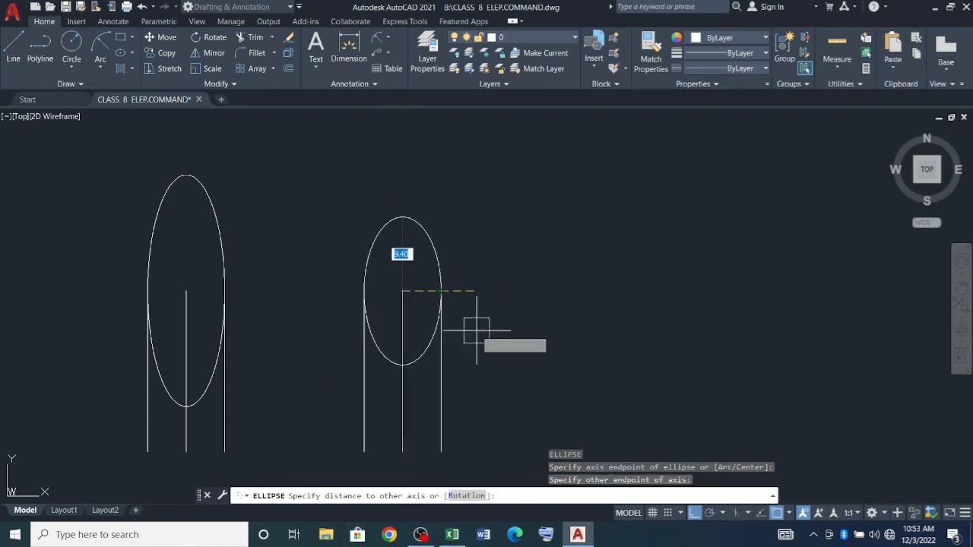
{"action": "type", "text": "R"}
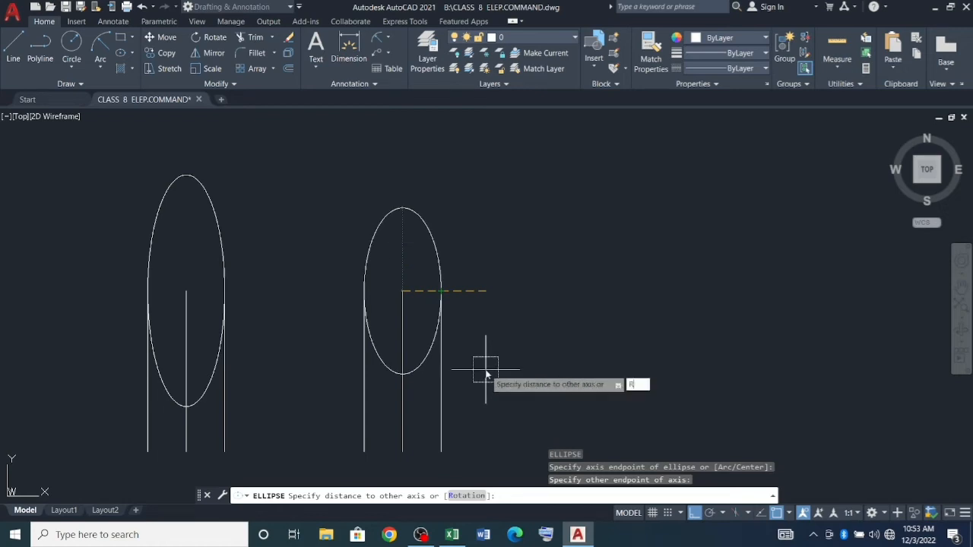
{"action": "key", "text": "Return"}
{"action": "scroll", "coordinate": [411, 212], "scroll_direction": "up", "scroll_amount": 2}
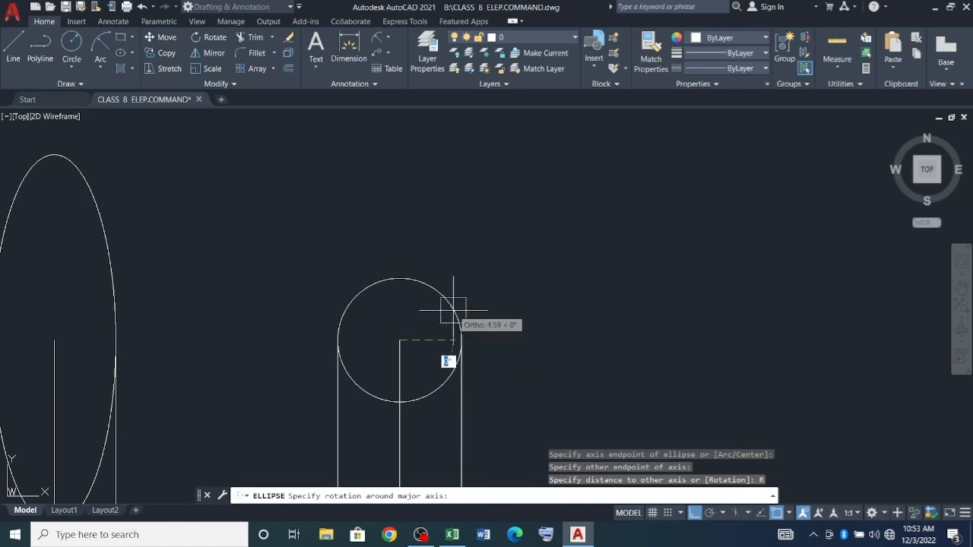
{"action": "scroll", "coordinate": [446, 315], "scroll_direction": "down", "scroll_amount": 2}
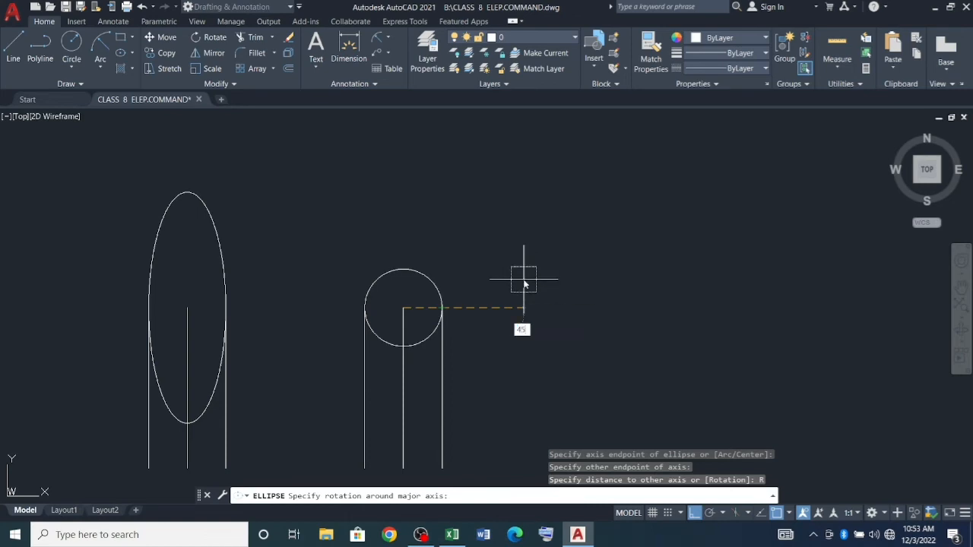
{"action": "key", "text": "Return"}
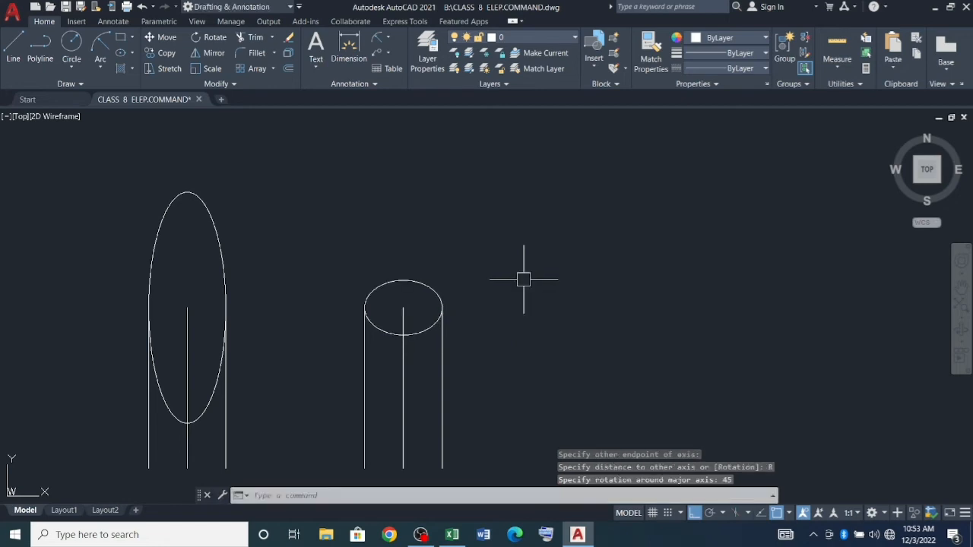
Step: Examine the shape of the rotated ellipse on top of the copied lines
{"action": "scroll", "coordinate": [443, 268], "scroll_direction": "up", "scroll_amount": 5}
{"action": "scroll", "coordinate": [431, 347], "scroll_direction": "down", "scroll_amount": 5}
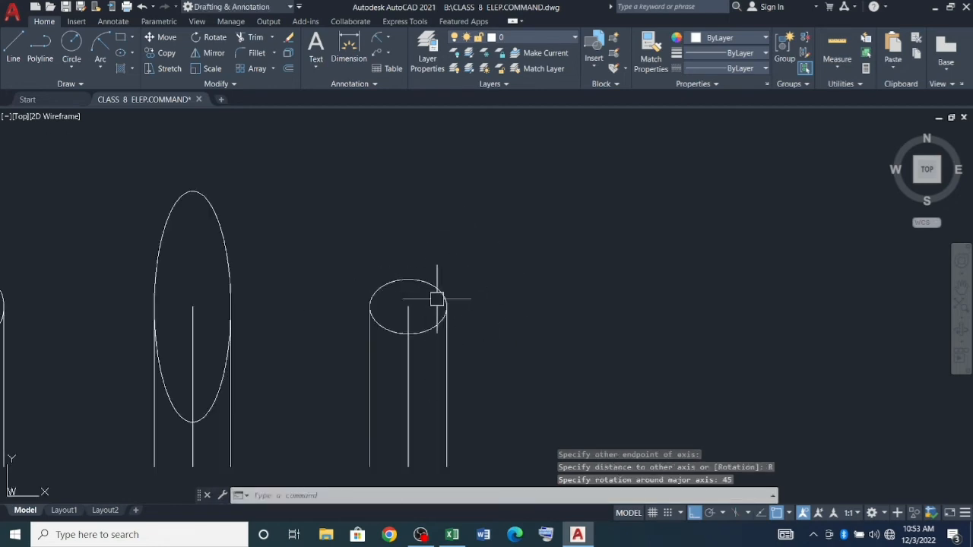
{"action": "scroll", "coordinate": [434, 343], "scroll_direction": "up", "scroll_amount": 2}
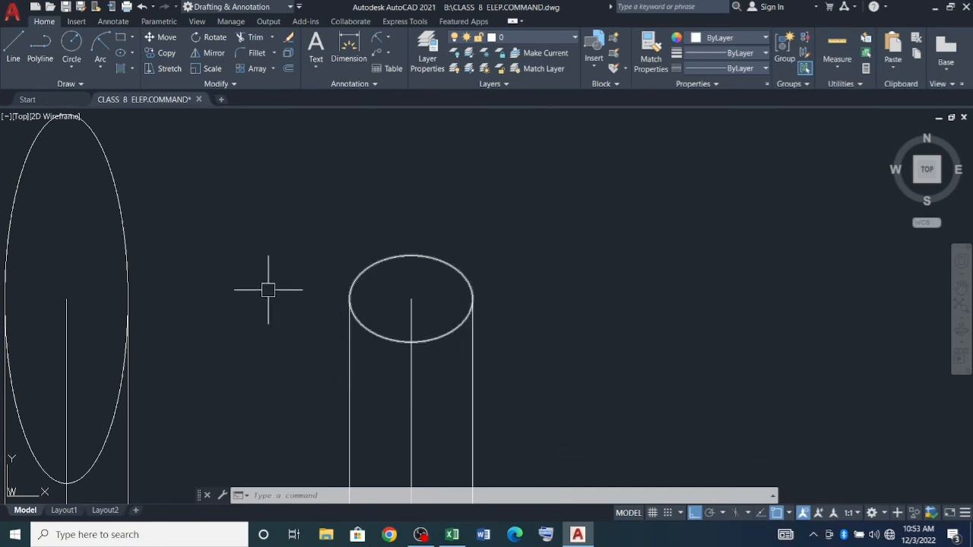
{"action": "scroll", "coordinate": [268, 290], "scroll_direction": "down", "scroll_amount": 2}
{"action": "scroll", "coordinate": [355, 294], "scroll_direction": "up", "scroll_amount": 2}
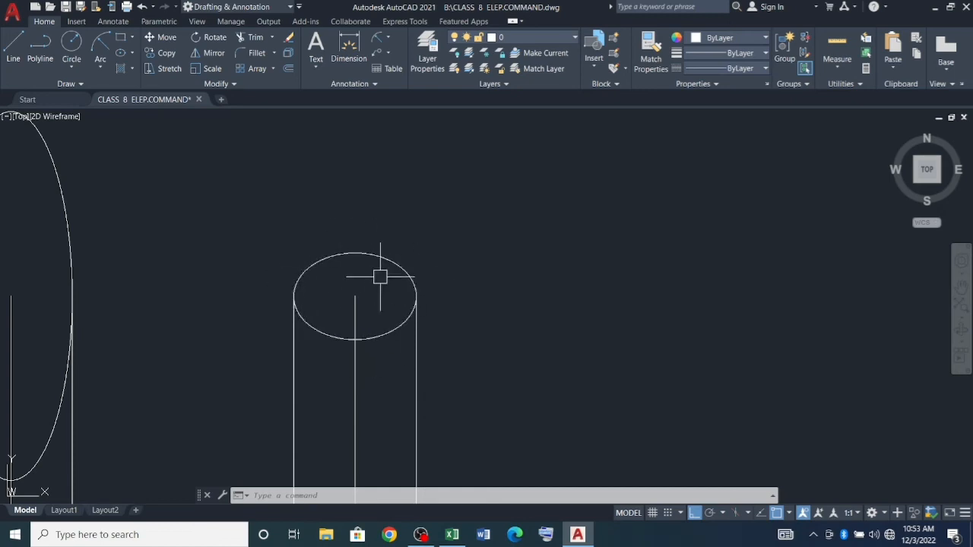
{"action": "scroll", "coordinate": [366, 274], "scroll_direction": "down", "scroll_amount": 2}
{"action": "scroll", "coordinate": [365, 287], "scroll_direction": "up", "scroll_amount": 4}
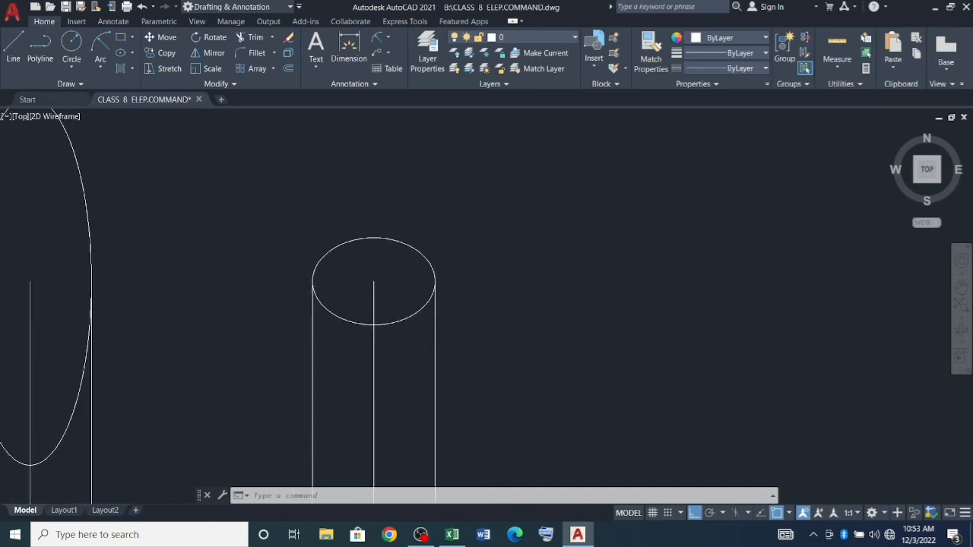
{"action": "scroll", "coordinate": [406, 291], "scroll_direction": "down", "scroll_amount": 4}
{"action": "scroll", "coordinate": [431, 281], "scroll_direction": "up", "scroll_amount": 4}
{"action": "key", "text": "Escape"}
{"action": "key", "text": "Escape"}
{"action": "left_click", "coordinate": [440, 325]}
{"action": "key", "text": "Escape"}
{"action": "scroll", "coordinate": [372, 264], "scroll_direction": "down", "scroll_amount": 2}
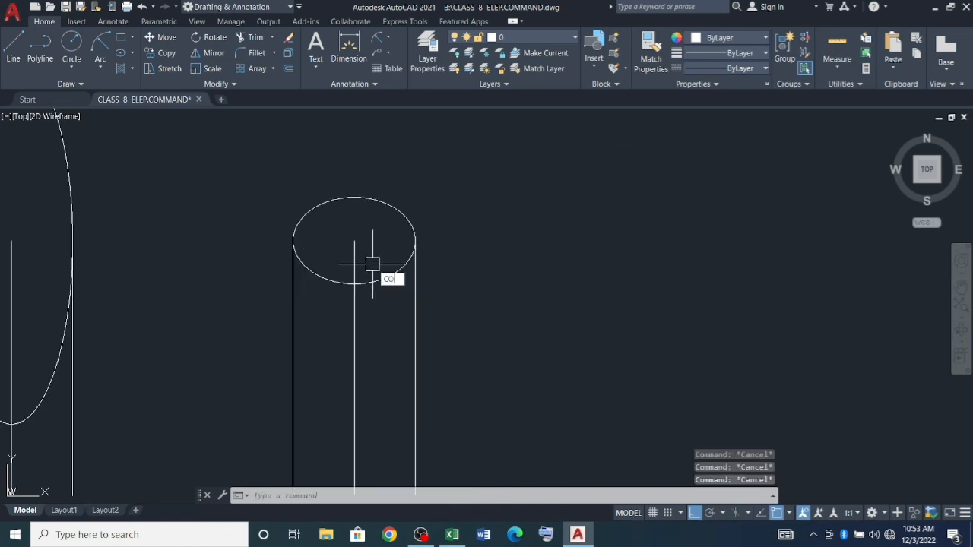
Step: Copy the three lines under the rotated ellipse horizontally to the right
{"action": "type", "text": "co"}
{"action": "key", "text": "Return"}
{"action": "left_click", "coordinate": [450, 374]}
{"action": "left_click", "coordinate": [305, 338]}
{"action": "key", "text": "Return"}
{"action": "left_click", "coordinate": [373, 321]}
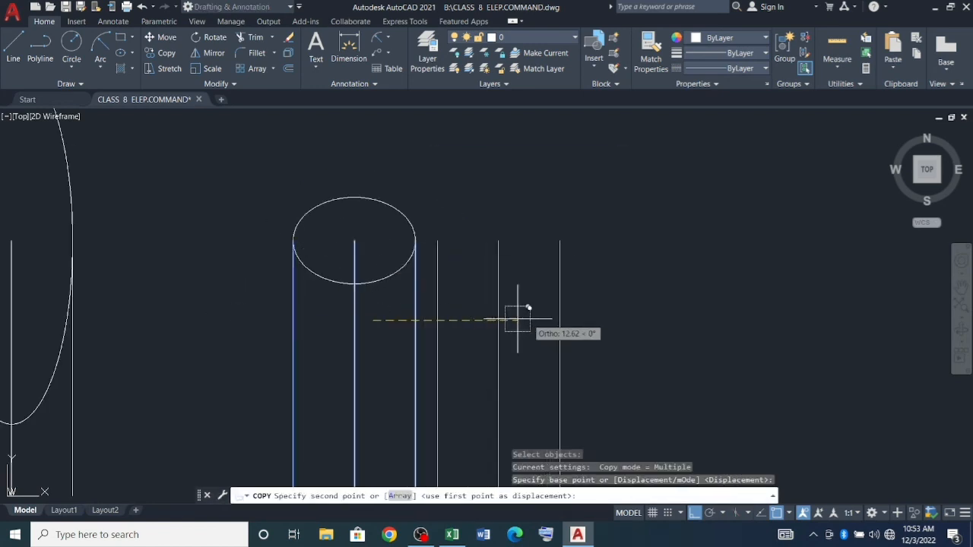
{"action": "left_click", "coordinate": [559, 308]}
{"action": "key", "text": "Escape"}
{"action": "scroll", "coordinate": [285, 275], "scroll_direction": "down", "scroll_amount": 2}
{"action": "type", "text": "c"}
{"action": "key", "text": "Return"}
{"action": "left_click", "coordinate": [377, 252]}
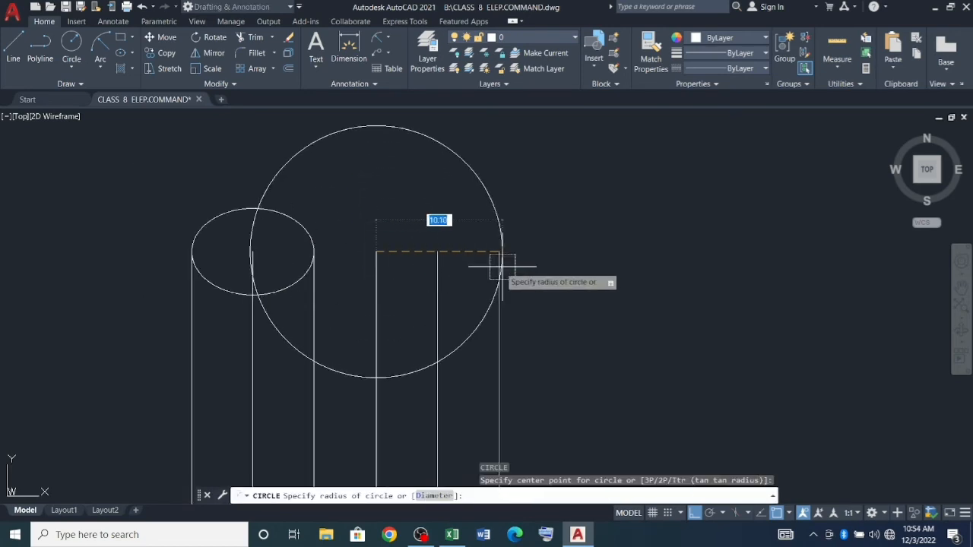
{"action": "key", "text": "Escape"}
{"action": "key", "text": "Escape"}
{"action": "key", "text": "Escape"}
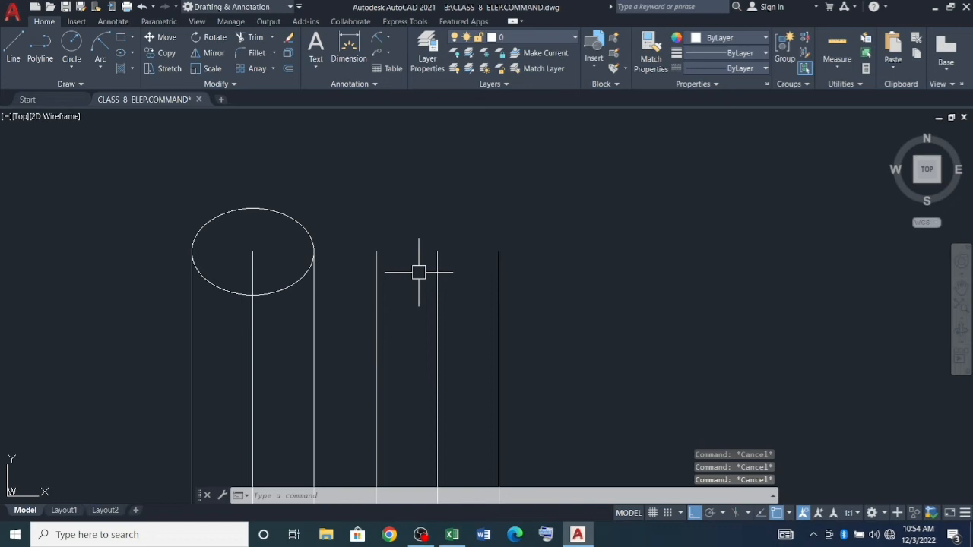
Step: Draw a circle centred on the upper end of the newly copied middle line, reaching the right line's upper end
{"action": "type", "text": "c"}
{"action": "key", "text": "Return"}
{"action": "left_click", "coordinate": [437, 252]}
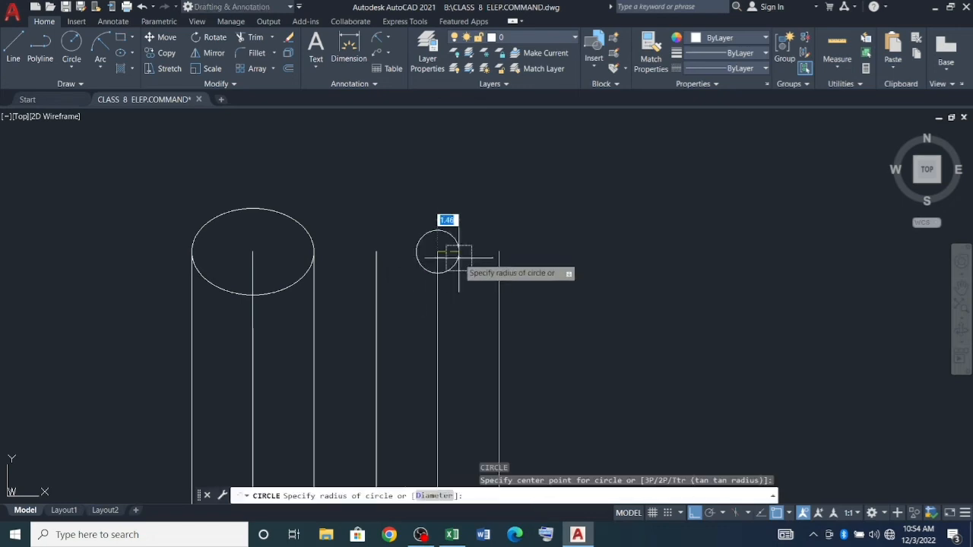
{"action": "left_click", "coordinate": [499, 252]}
{"action": "scroll", "coordinate": [400, 280], "scroll_direction": "down", "scroll_amount": 2}
{"action": "key", "text": "Escape"}
{"action": "key", "text": "Escape"}
{"action": "key", "text": "Escape"}
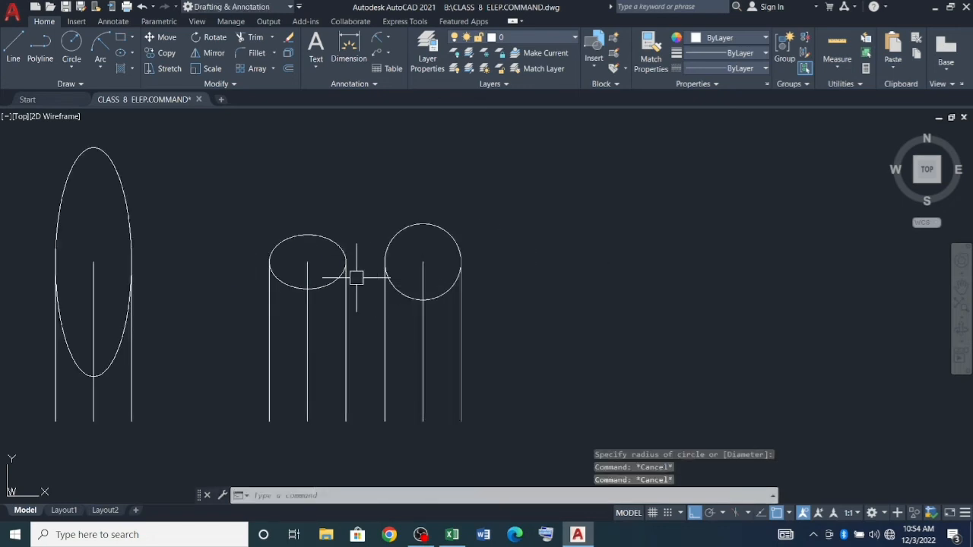
Step: Erase the middle guide lines under the new circle and under the neighbouring rotated ellipse
{"action": "scroll", "coordinate": [359, 280], "scroll_direction": "up", "scroll_amount": 2}
{"action": "left_click", "coordinate": [495, 270]}
{"action": "left_click", "coordinate": [460, 249]}
{"action": "key", "text": "Delete"}
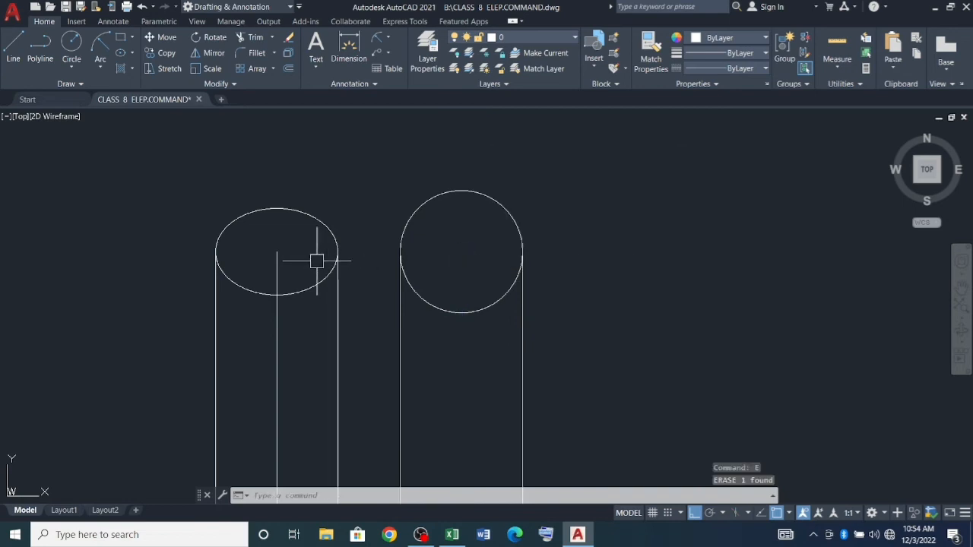
{"action": "left_click", "coordinate": [276, 254]}
{"action": "key", "text": "Delete"}
{"action": "scroll", "coordinate": [463, 283], "scroll_direction": "down", "scroll_amount": 4}
{"action": "key", "text": "Escape"}
{"action": "key", "text": "Escape"}
{"action": "scroll", "coordinate": [372, 304], "scroll_direction": "up", "scroll_amount": 2}
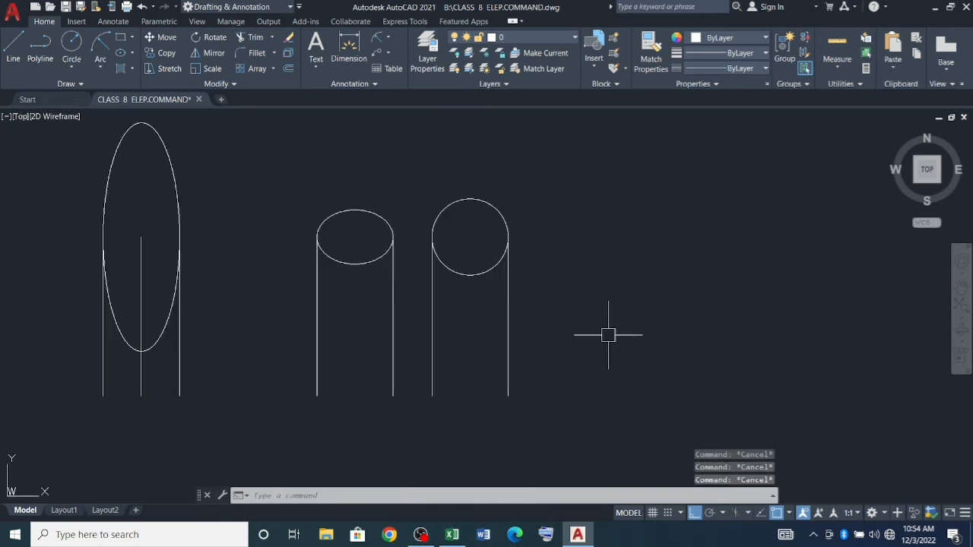
Step: Add a radius dimension to the circle, placing its text outside at the circle's upper left
{"action": "scroll", "coordinate": [487, 263], "scroll_direction": "up", "scroll_amount": 2}
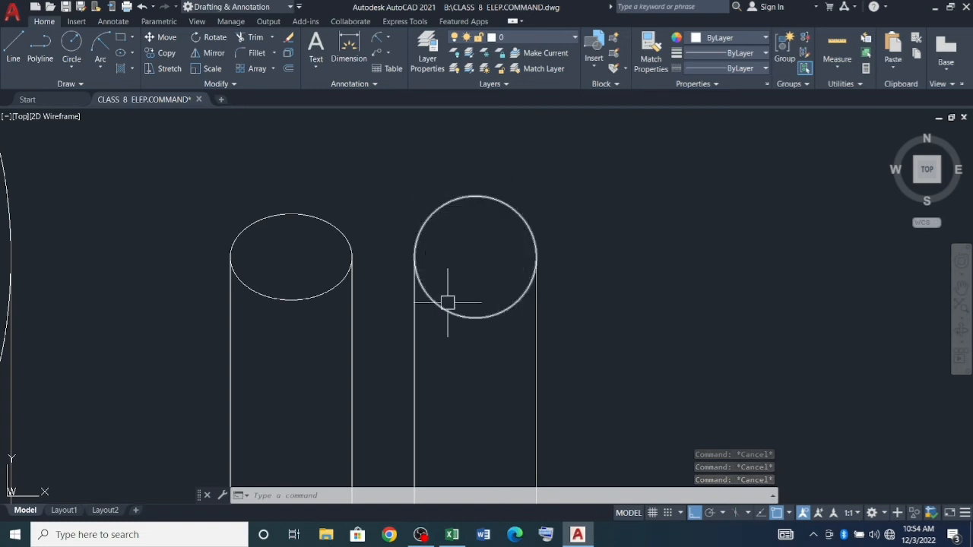
{"action": "left_click", "coordinate": [389, 40]}
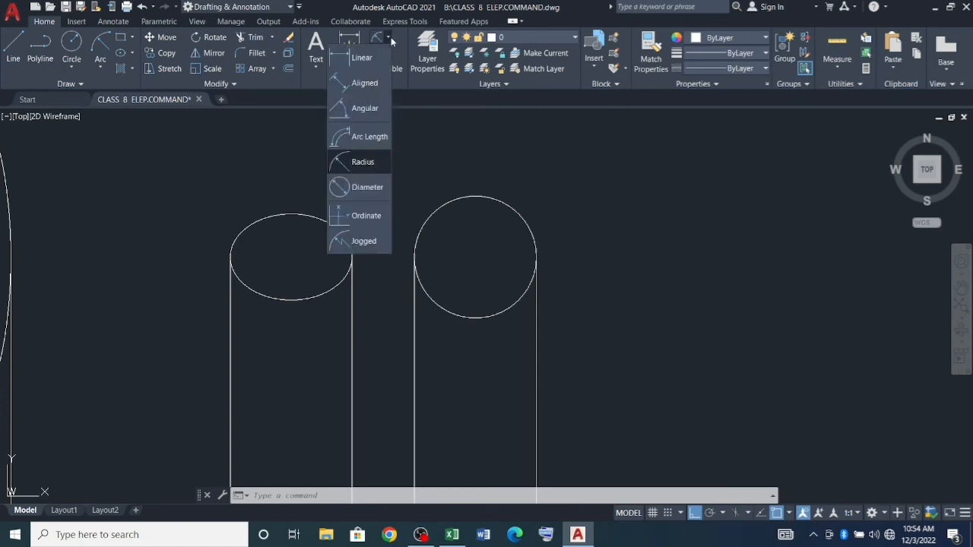
{"action": "left_click", "coordinate": [362, 163]}
{"action": "left_click", "coordinate": [461, 204]}
{"action": "left_click", "coordinate": [391, 165]}
{"action": "scroll", "coordinate": [380, 220], "scroll_direction": "up", "scroll_amount": 2}
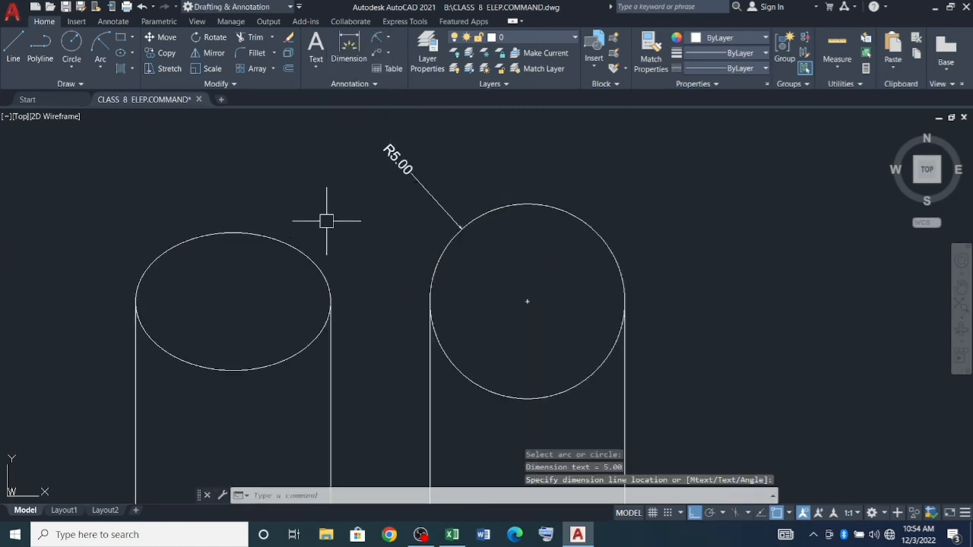
Step: Try to add a radius dimension to the rotated ellipse beside the circle
{"action": "key", "text": "Return"}
{"action": "left_click", "coordinate": [277, 237]}
{"action": "left_click", "coordinate": [277, 237]}
{"action": "key", "text": "Return"}
{"action": "key", "text": "Return"}
{"action": "left_click", "coordinate": [276, 236]}
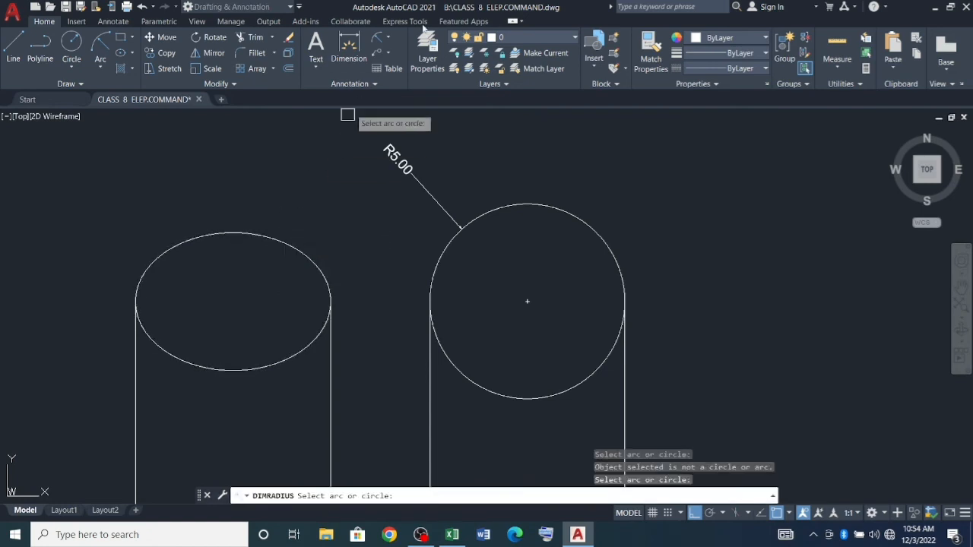
{"action": "key", "text": "Escape"}
{"action": "key", "text": "Escape"}
{"action": "key", "text": "Escape"}
{"action": "left_click", "coordinate": [387, 36]}
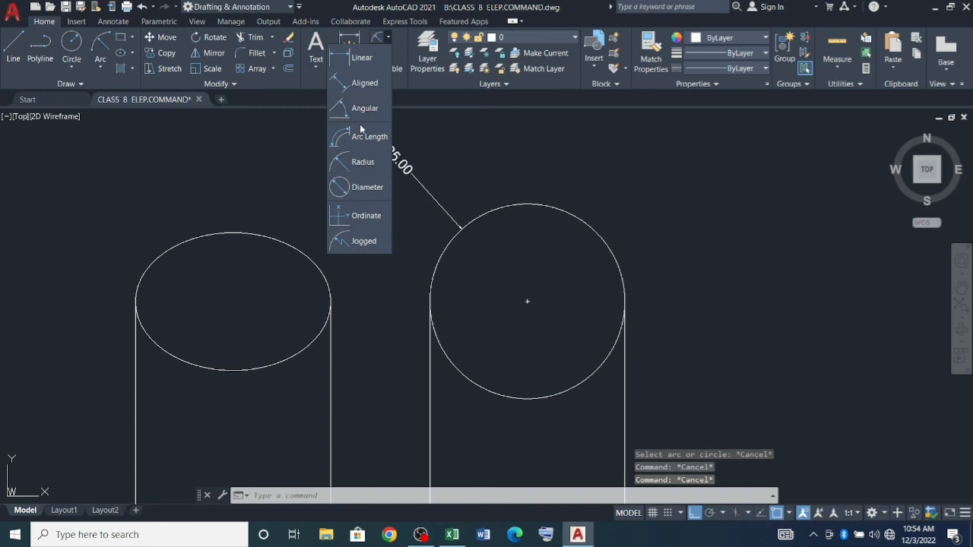
{"action": "left_click", "coordinate": [362, 162]}
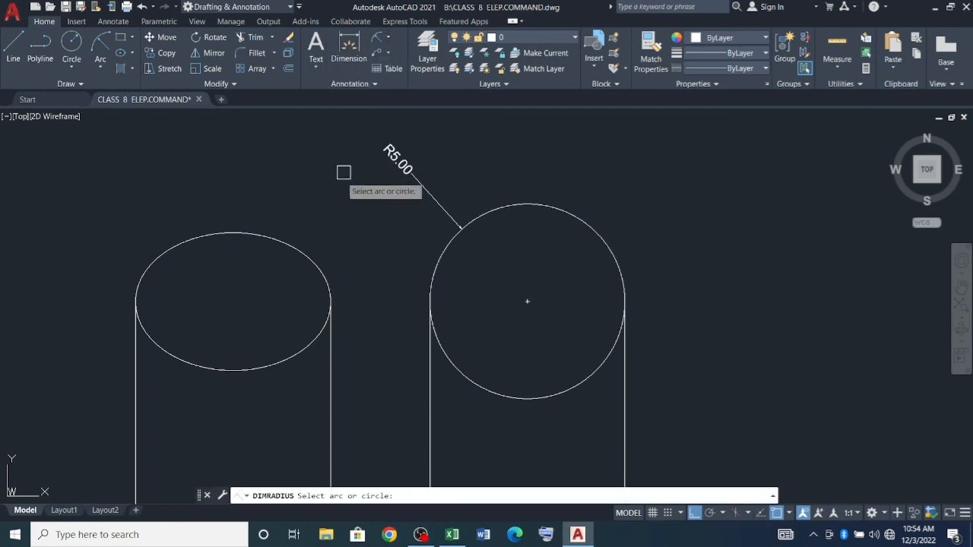
{"action": "left_click", "coordinate": [278, 244]}
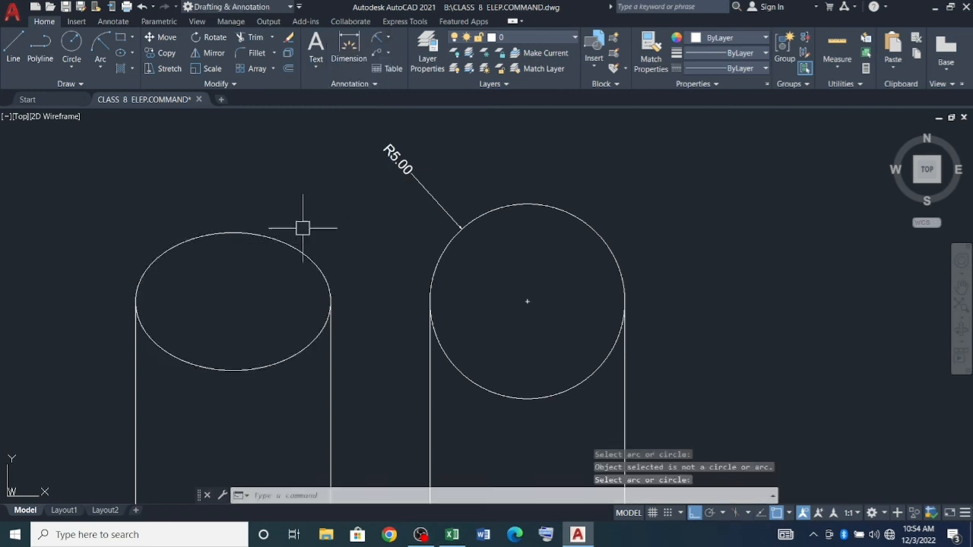
{"action": "key", "text": "Escape"}
{"action": "key", "text": "Escape"}
Step: Select the rotated ellipse to check its major and minor radius in the properties, and clear the selection
{"action": "scroll", "coordinate": [328, 223], "scroll_direction": "down", "scroll_amount": 2}
{"action": "scroll", "coordinate": [271, 250], "scroll_direction": "up", "scroll_amount": 4}
{"action": "left_click", "coordinate": [272, 251]}
{"action": "left_click", "coordinate": [212, 157]}
{"action": "scroll", "coordinate": [286, 259], "scroll_direction": "down", "scroll_amount": 4}
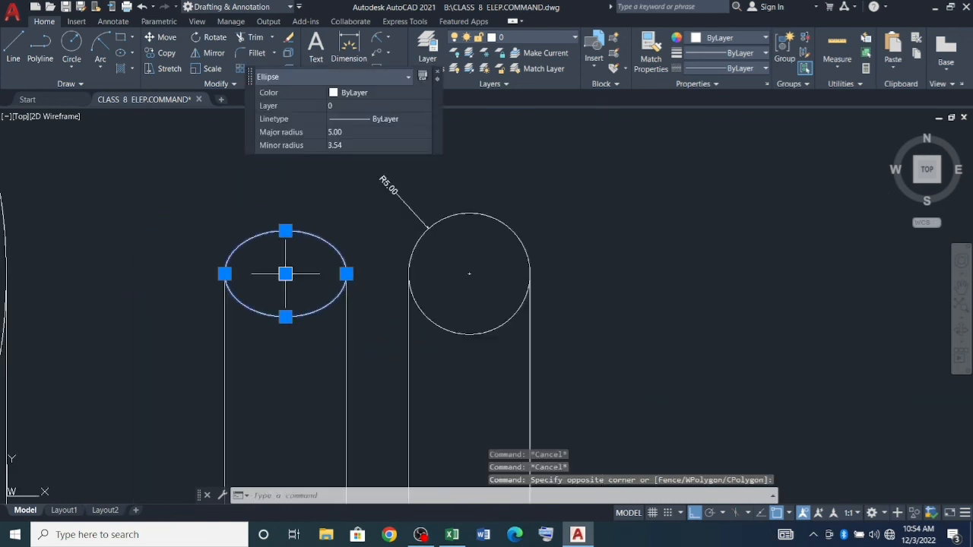
{"action": "scroll", "coordinate": [328, 254], "scroll_direction": "up", "scroll_amount": 4}
{"action": "scroll", "coordinate": [273, 277], "scroll_direction": "down", "scroll_amount": 2}
{"action": "key", "text": "Escape"}
{"action": "key", "text": "Escape"}
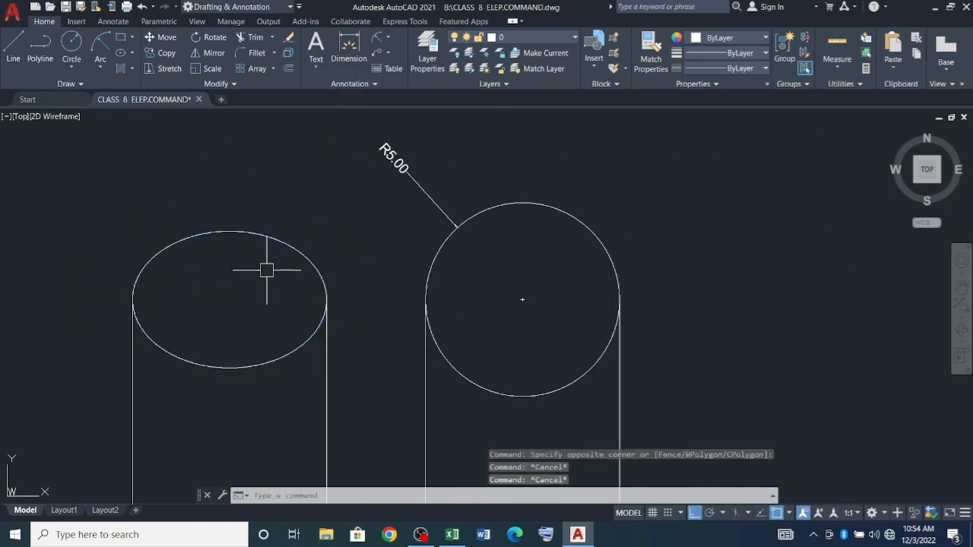
{"action": "left_click", "coordinate": [267, 271]}
{"action": "left_click", "coordinate": [232, 208]}
{"action": "scroll", "coordinate": [248, 291], "scroll_direction": "down", "scroll_amount": 2}
{"action": "scroll", "coordinate": [259, 293], "scroll_direction": "up", "scroll_amount": 2}
{"action": "key", "text": "Escape"}
{"action": "key", "text": "Escape"}
{"action": "scroll", "coordinate": [365, 297], "scroll_direction": "down", "scroll_amount": 2}
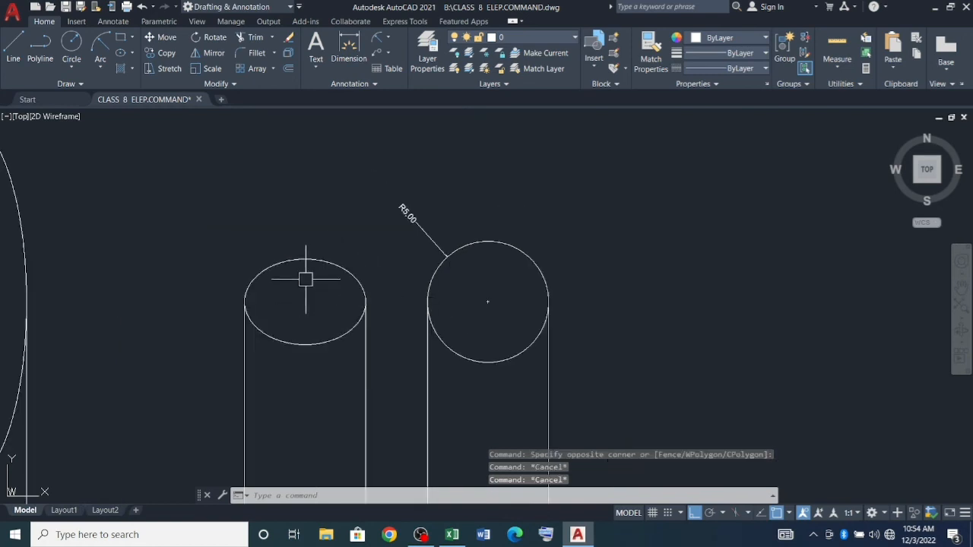
Step: Select the circle to check its radius and diameter in the properties, and clear the selection
{"action": "scroll", "coordinate": [310, 283], "scroll_direction": "up", "scroll_amount": 4}
{"action": "scroll", "coordinate": [347, 289], "scroll_direction": "down", "scroll_amount": 2}
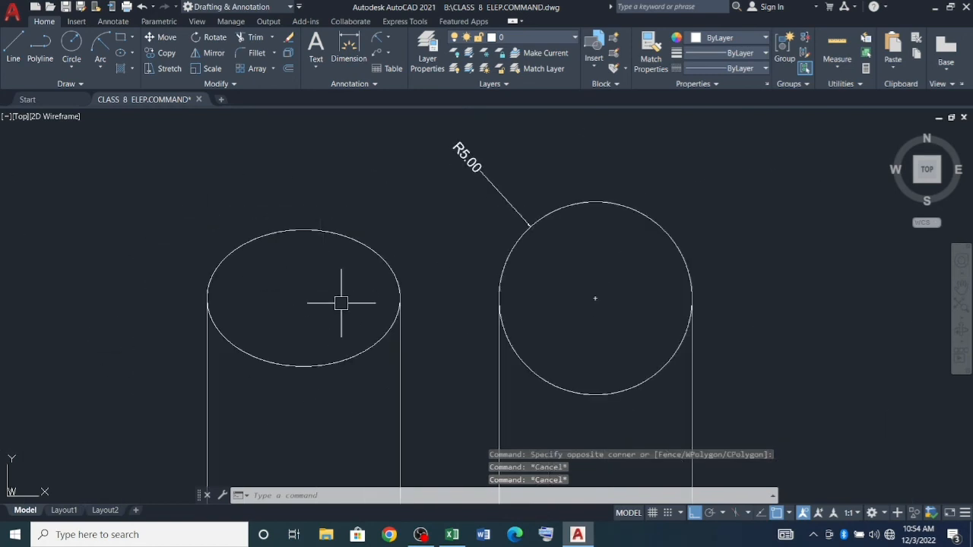
{"action": "left_click", "coordinate": [595, 203]}
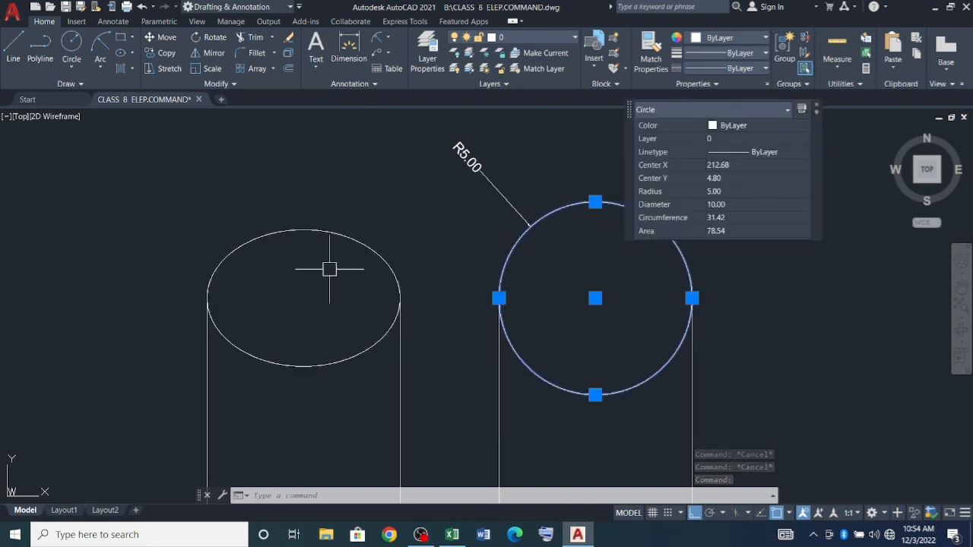
{"action": "key", "text": "Escape"}
{"action": "scroll", "coordinate": [434, 308], "scroll_direction": "down", "scroll_amount": 5}
{"action": "key", "text": "Escape"}
{"action": "scroll", "coordinate": [424, 326], "scroll_direction": "up", "scroll_amount": 4}
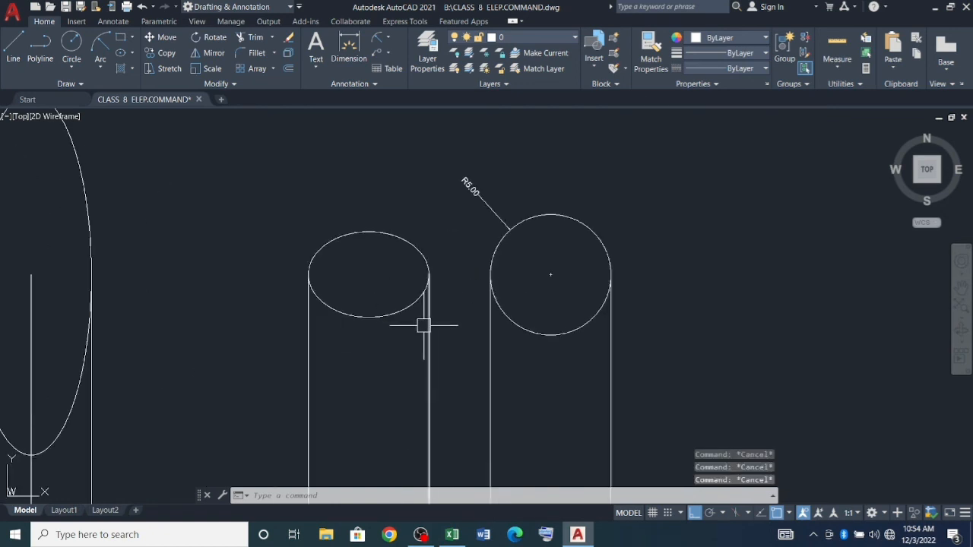
{"action": "scroll", "coordinate": [572, 312], "scroll_direction": "down", "scroll_amount": 3}
{"action": "scroll", "coordinate": [424, 373], "scroll_direction": "down", "scroll_amount": 2}
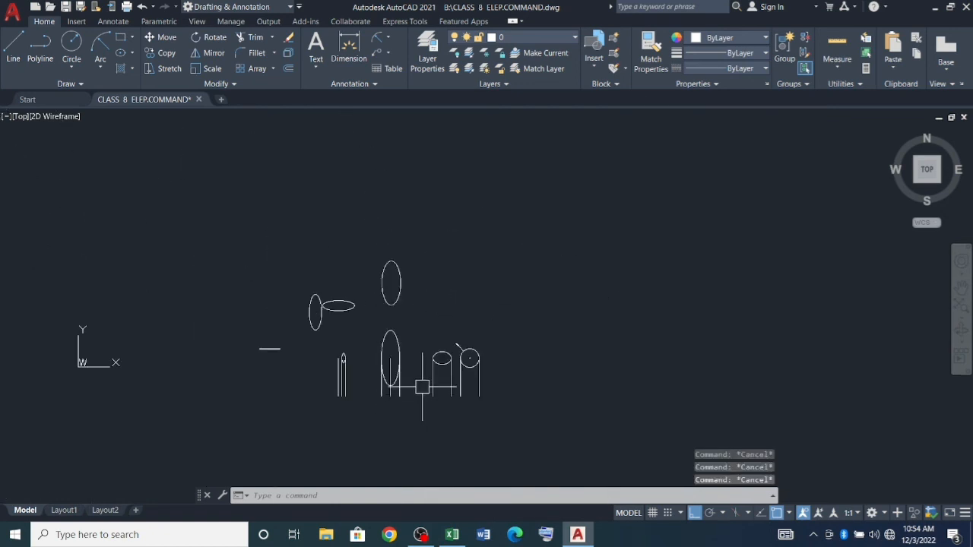
{"action": "scroll", "coordinate": [410, 380], "scroll_direction": "up", "scroll_amount": 4}
{"action": "scroll", "coordinate": [469, 343], "scroll_direction": "down", "scroll_amount": 4}
{"action": "scroll", "coordinate": [483, 349], "scroll_direction": "up", "scroll_amount": 2}
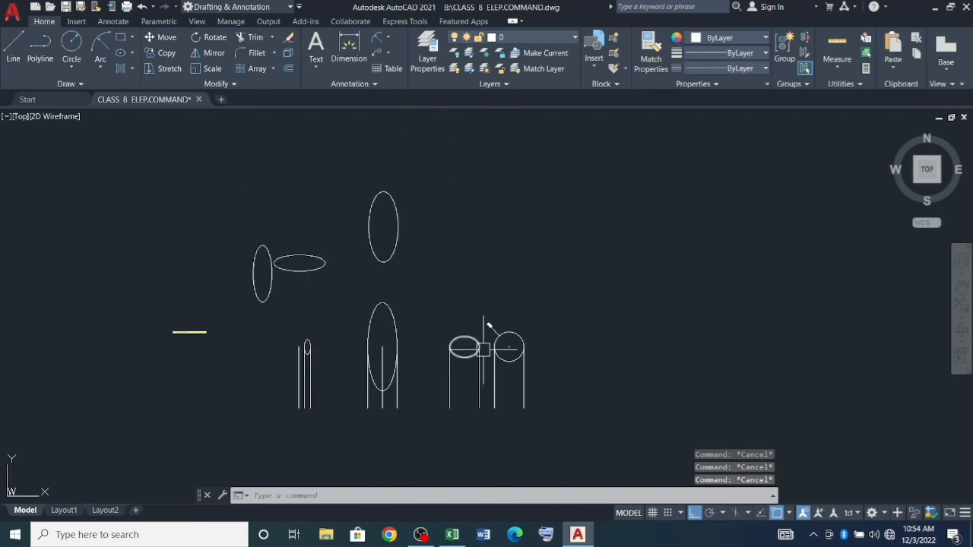